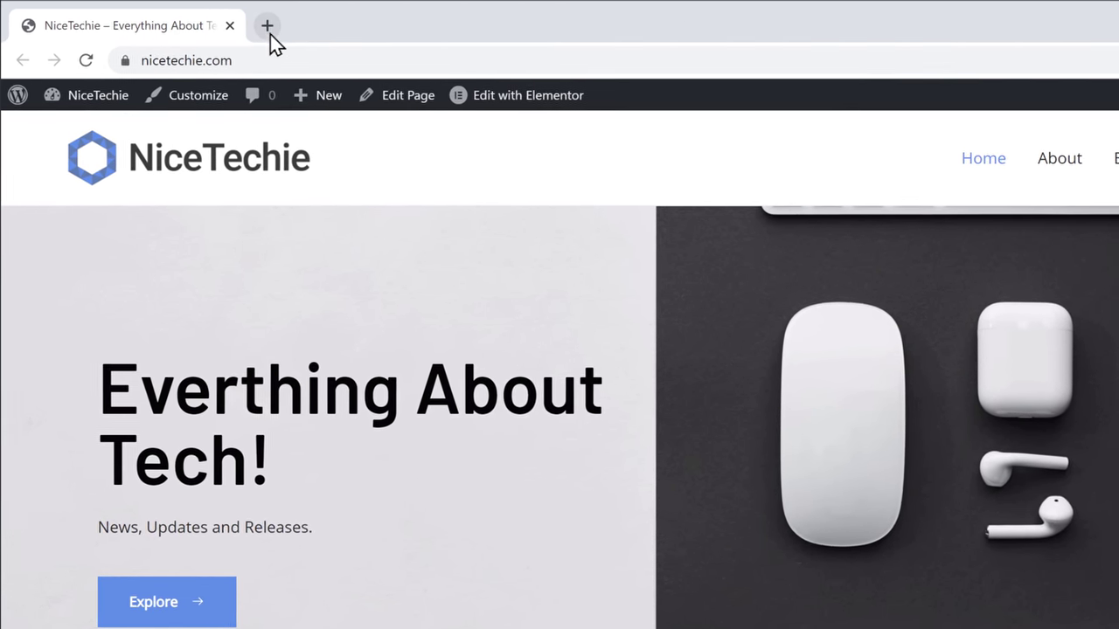
Search 'Google Forms' in a new Chrome tab and reach the Google Forms home page.
click(224, 22)
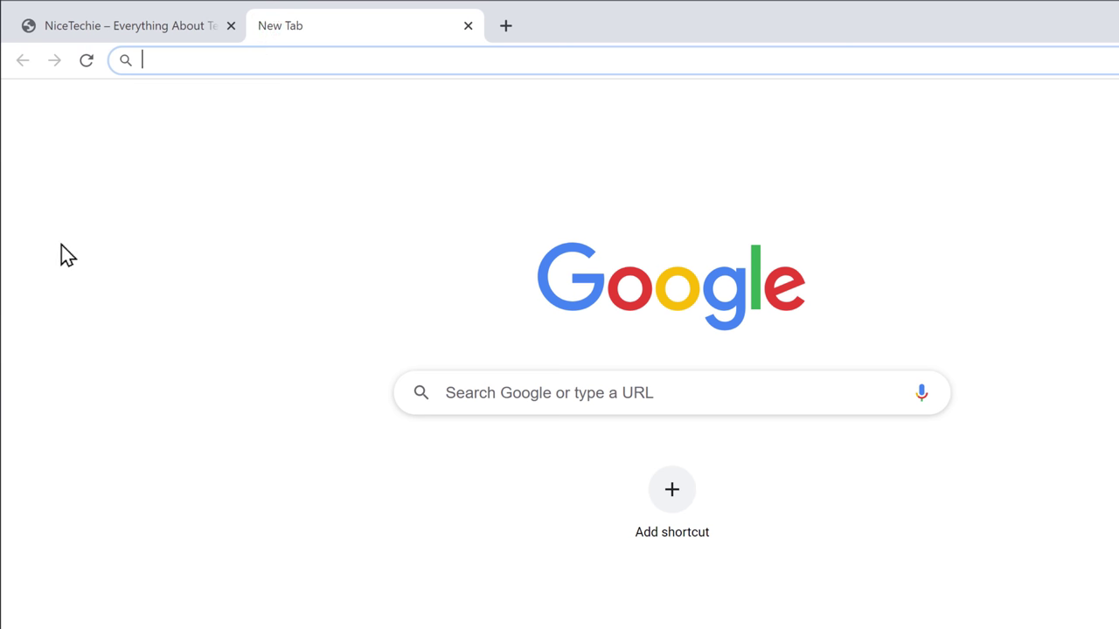
text(Google Forms)
key(Return)
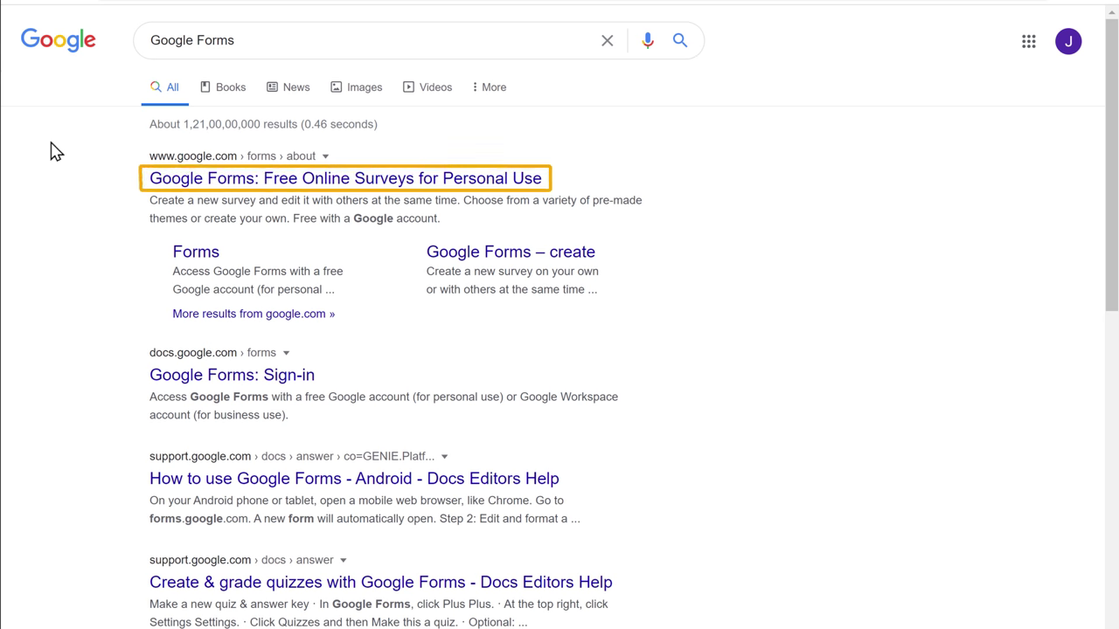
click(205, 187)
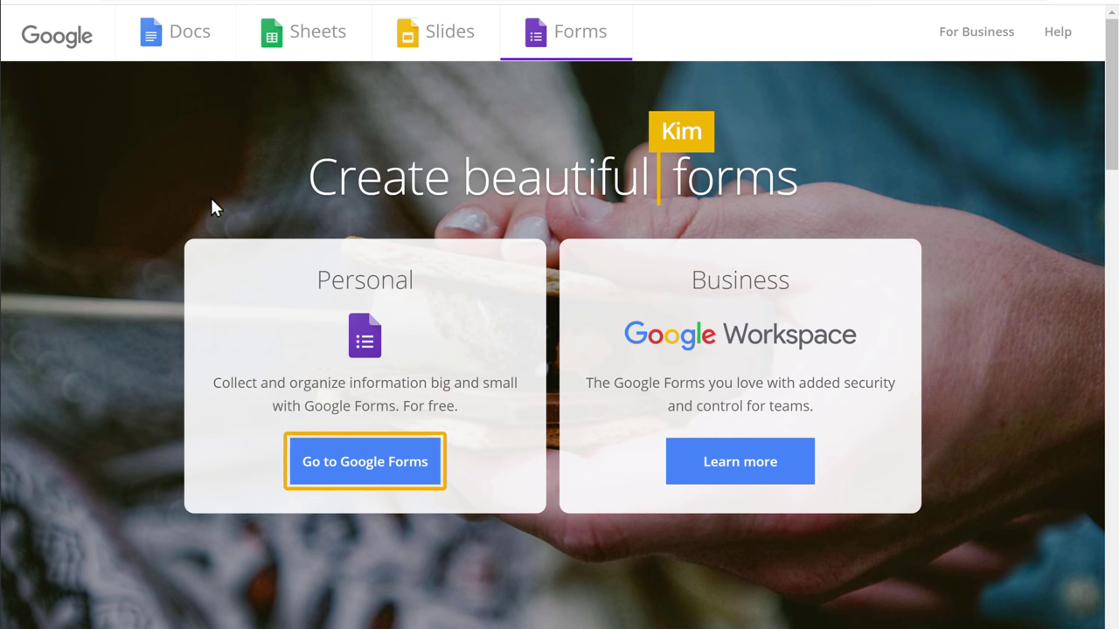
click(361, 477)
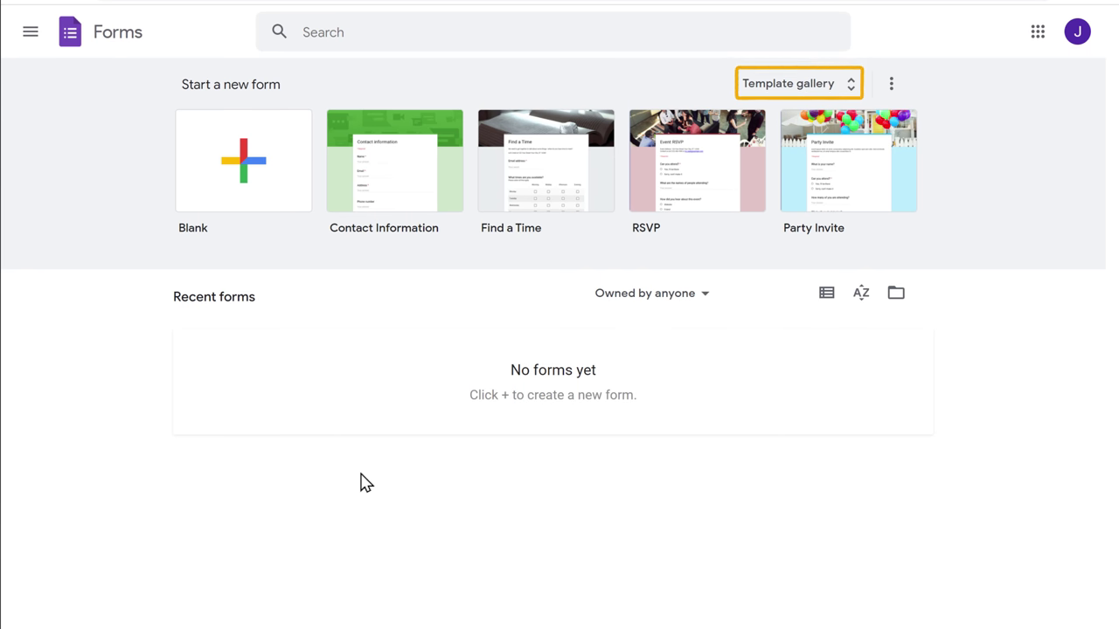
Browse the template gallery and create a form from the Contact Information template.
click(800, 92)
scroll(799, 100, down, 4)
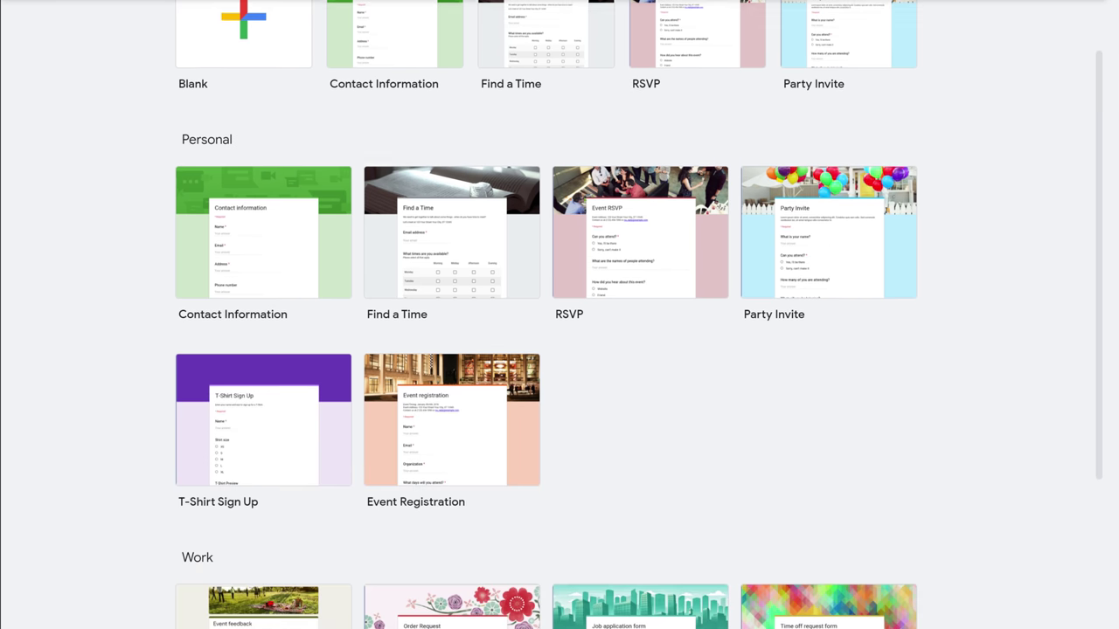
scroll(638, 314, down, 3)
scroll(638, 315, up, 3)
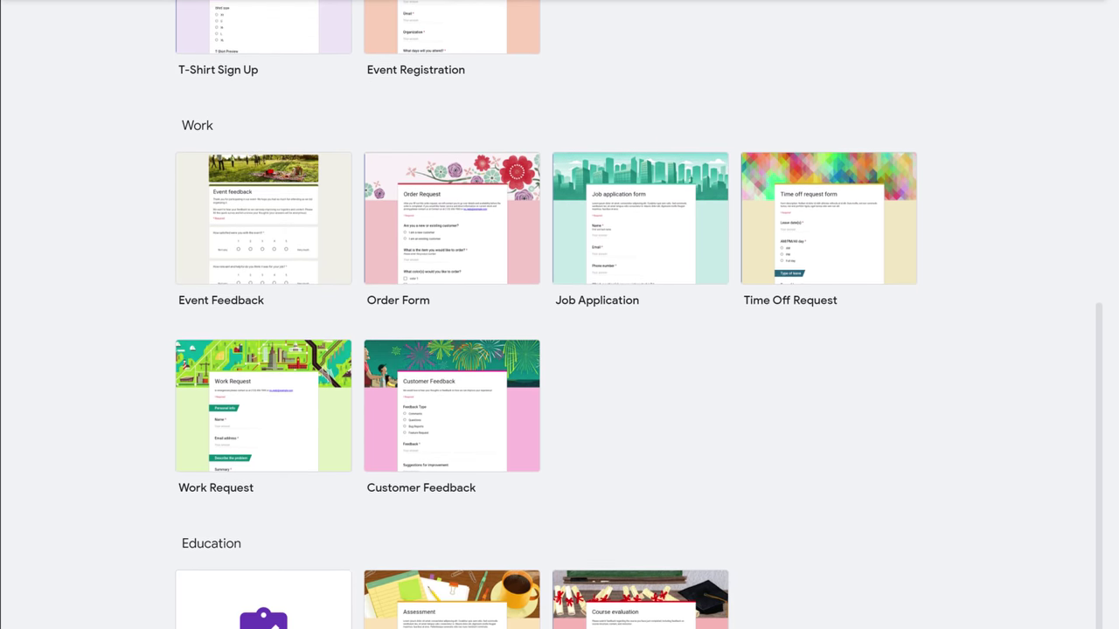
scroll(559, 315, up, 3)
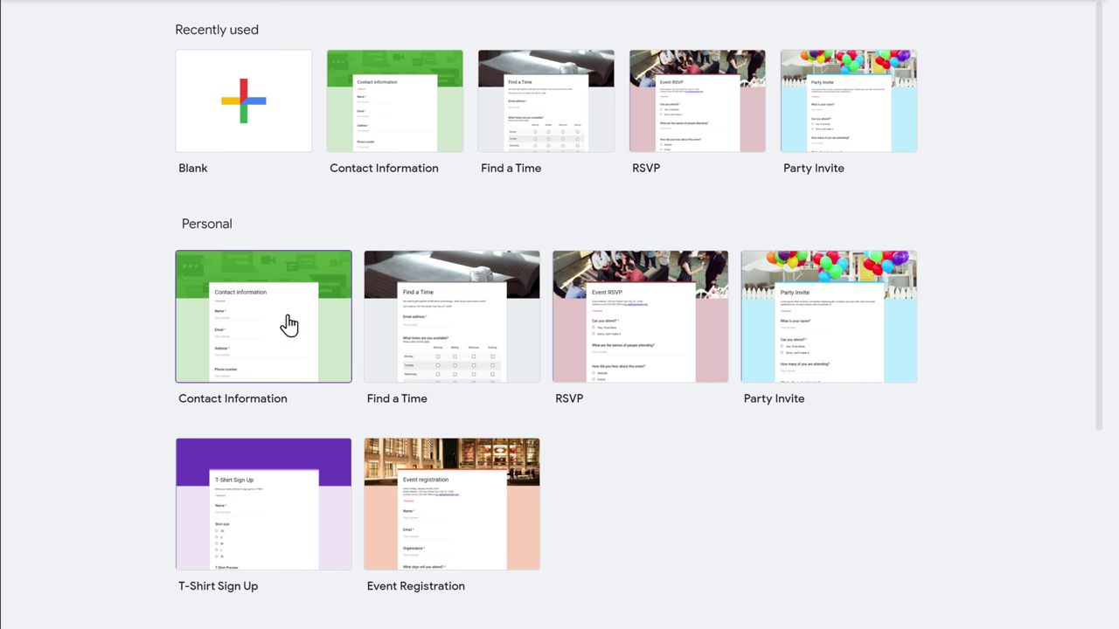
click(256, 338)
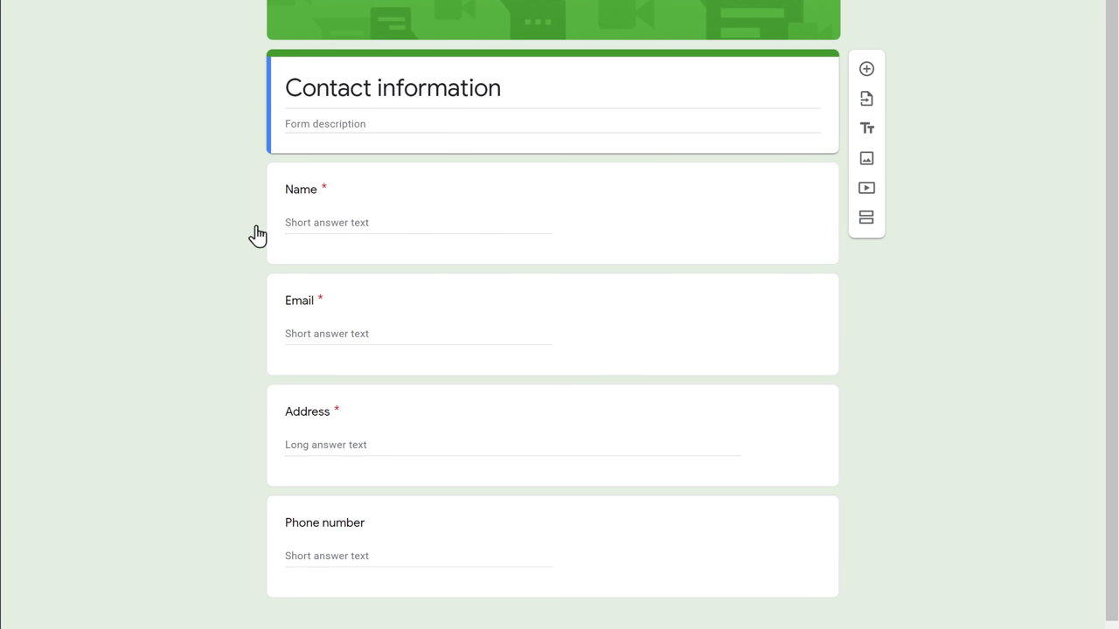
Change the title from 'Contact information' to 'Get In Touch' and delete the Address question.
click(518, 83)
key(ctrl+a)
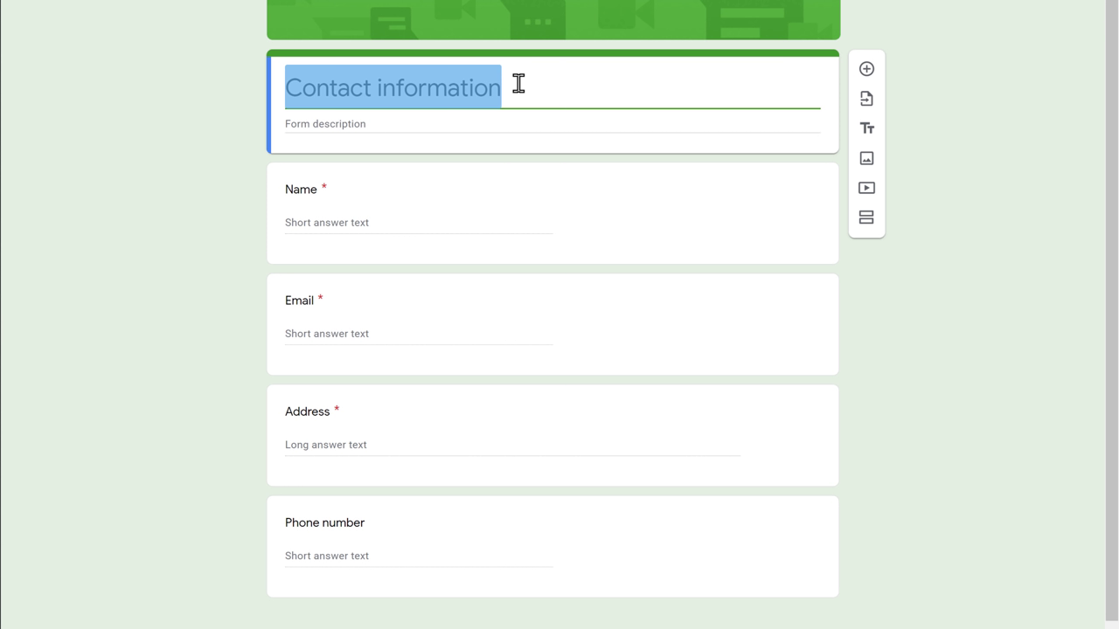
text(Get In Touch)
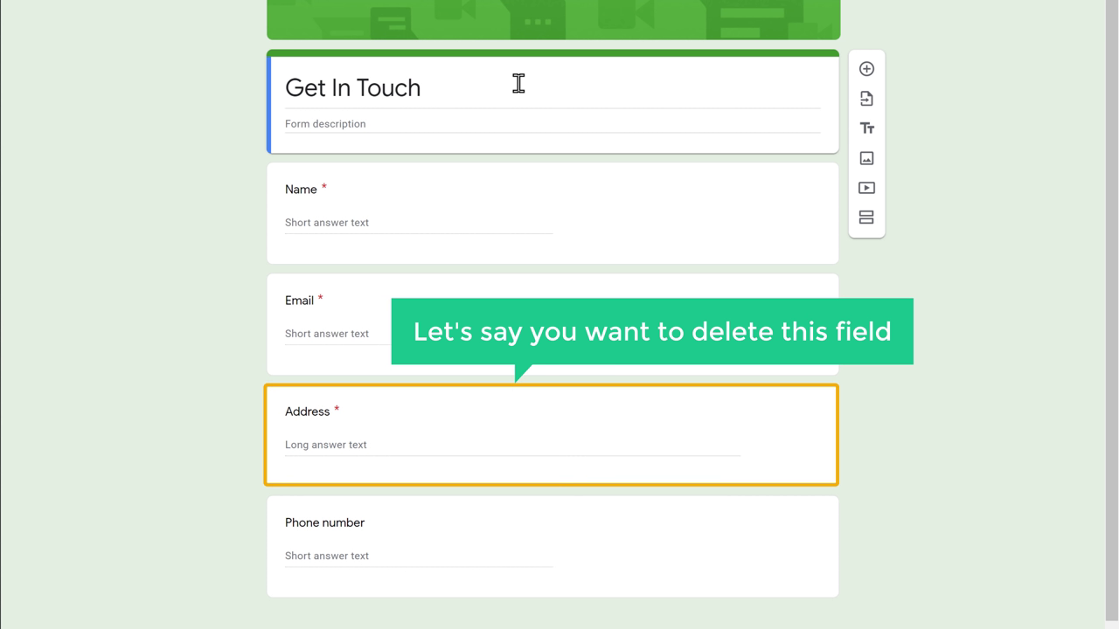
click(524, 414)
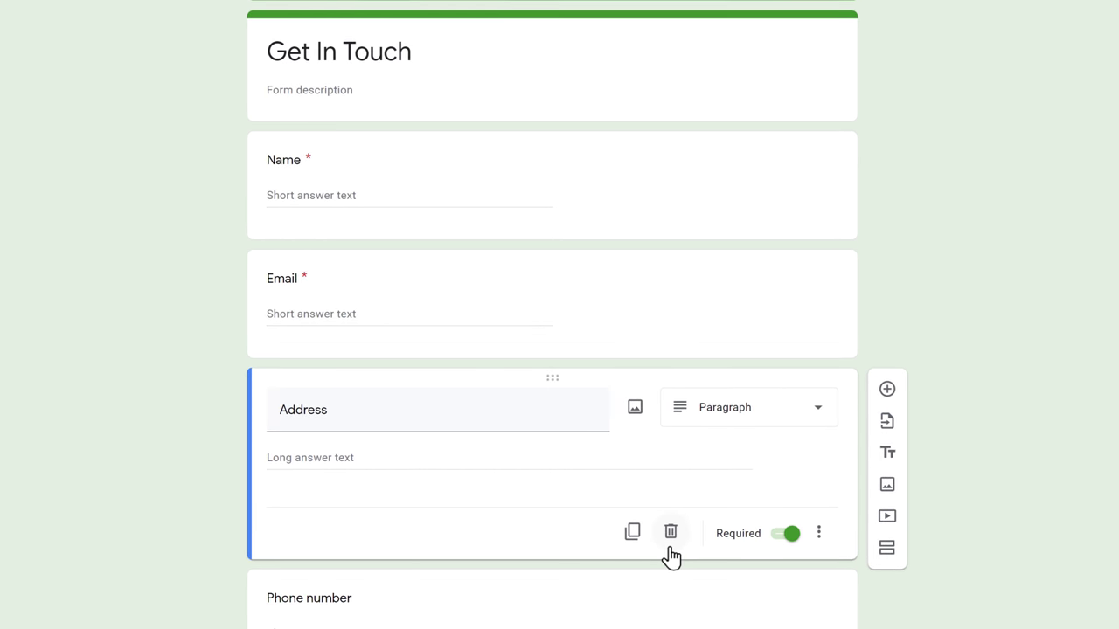
click(670, 549)
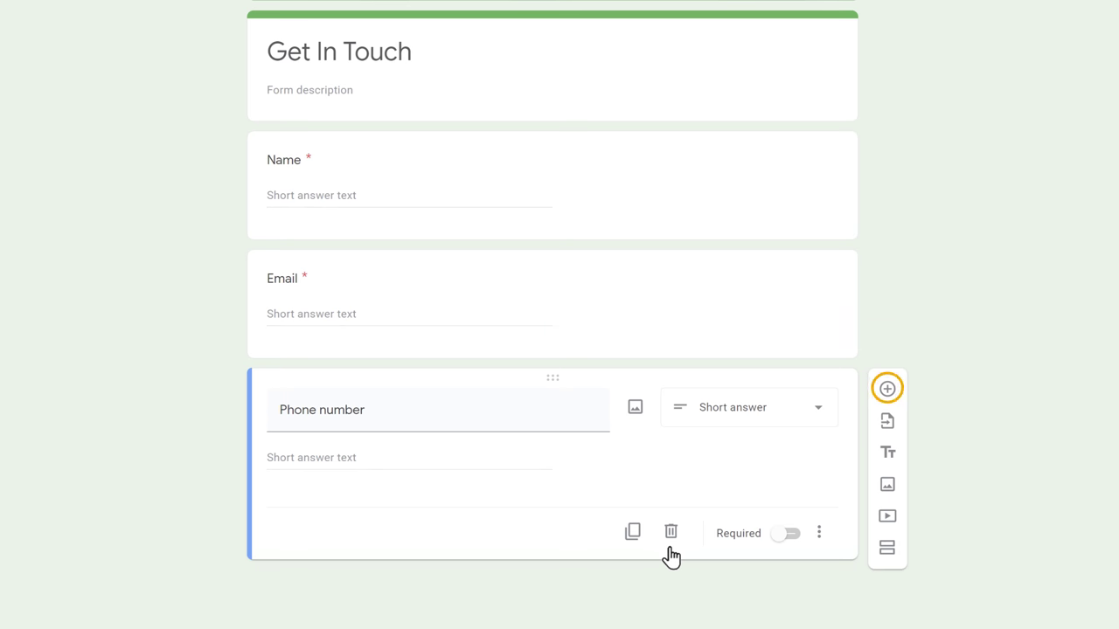
Add a Paragraph question titled 'Your Message' below Phone number.
click(886, 402)
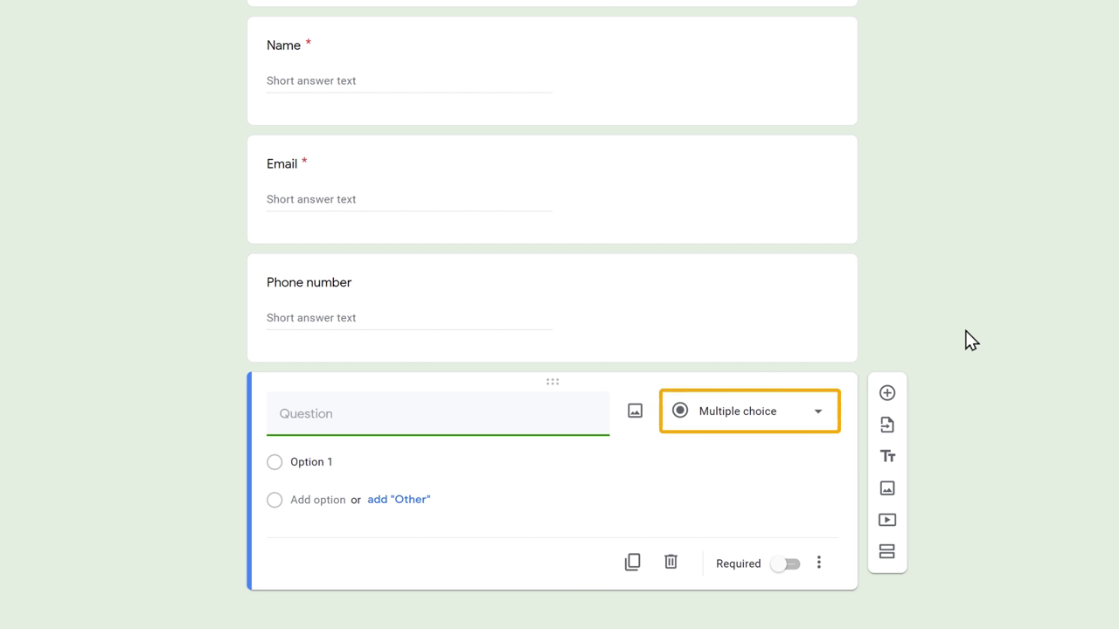
click(818, 413)
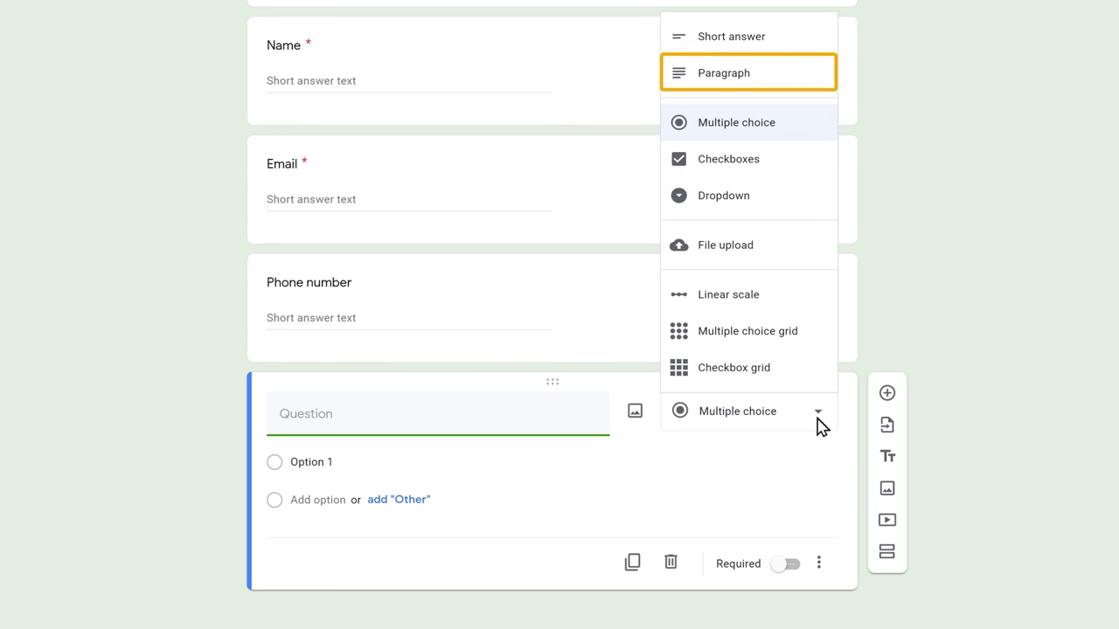
click(761, 80)
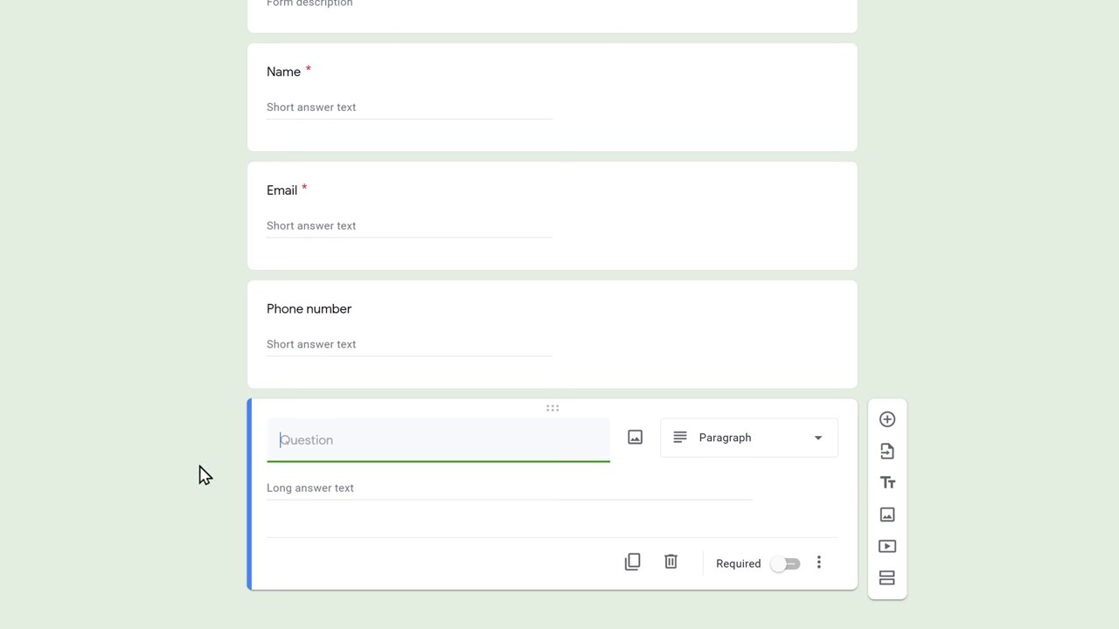
text(ge)
click(203, 476)
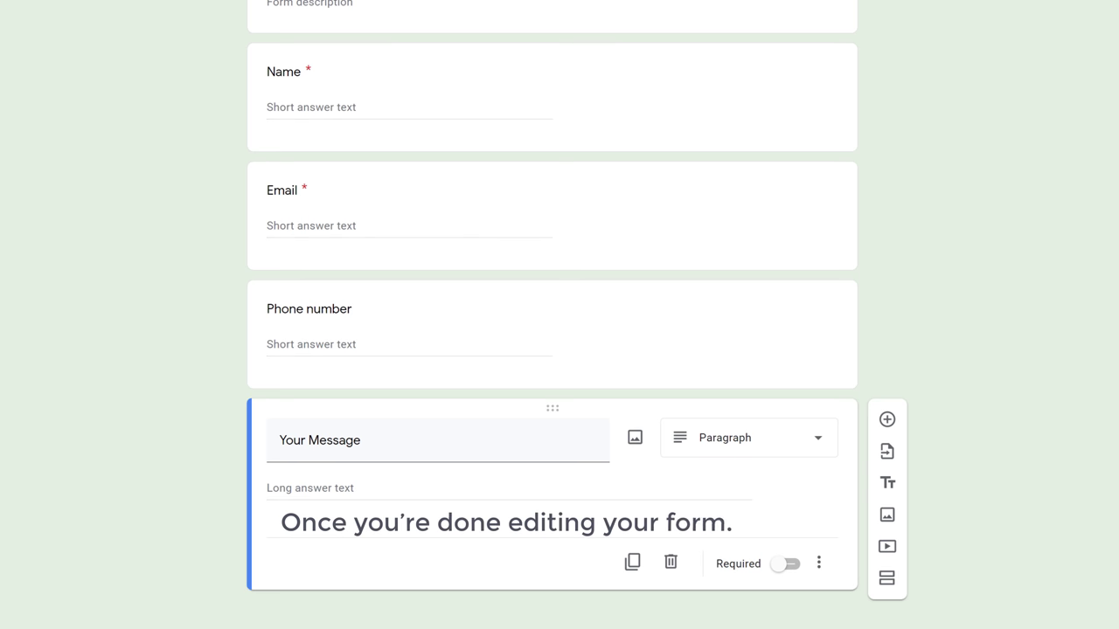
scroll(552, 349, up, 3)
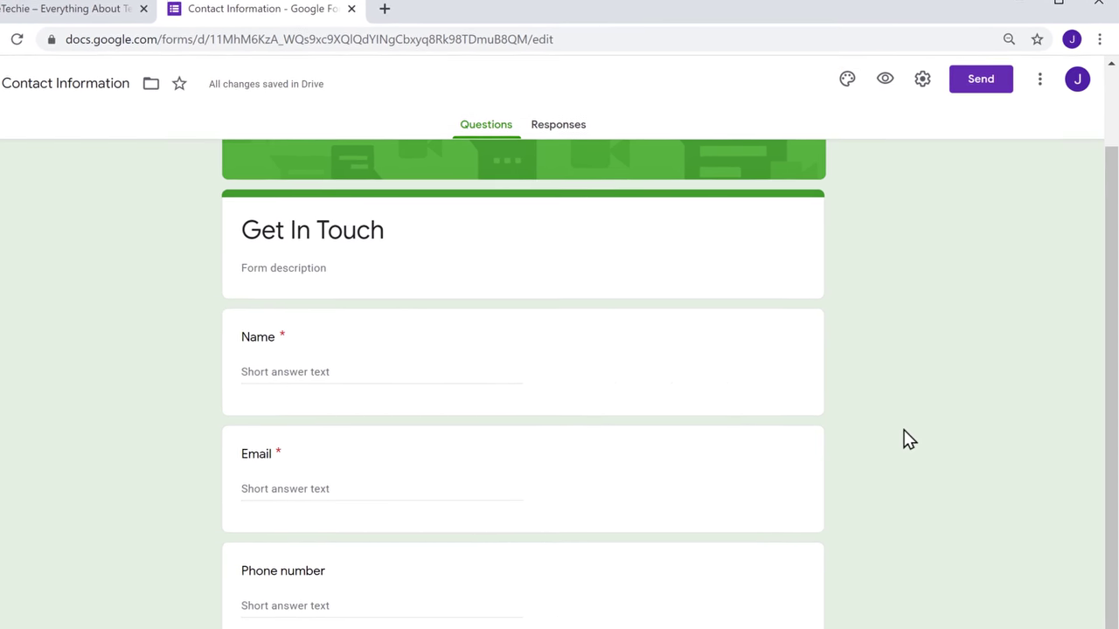
Switch the form theme colour to light blue and bring up the Settings dialog.
click(847, 79)
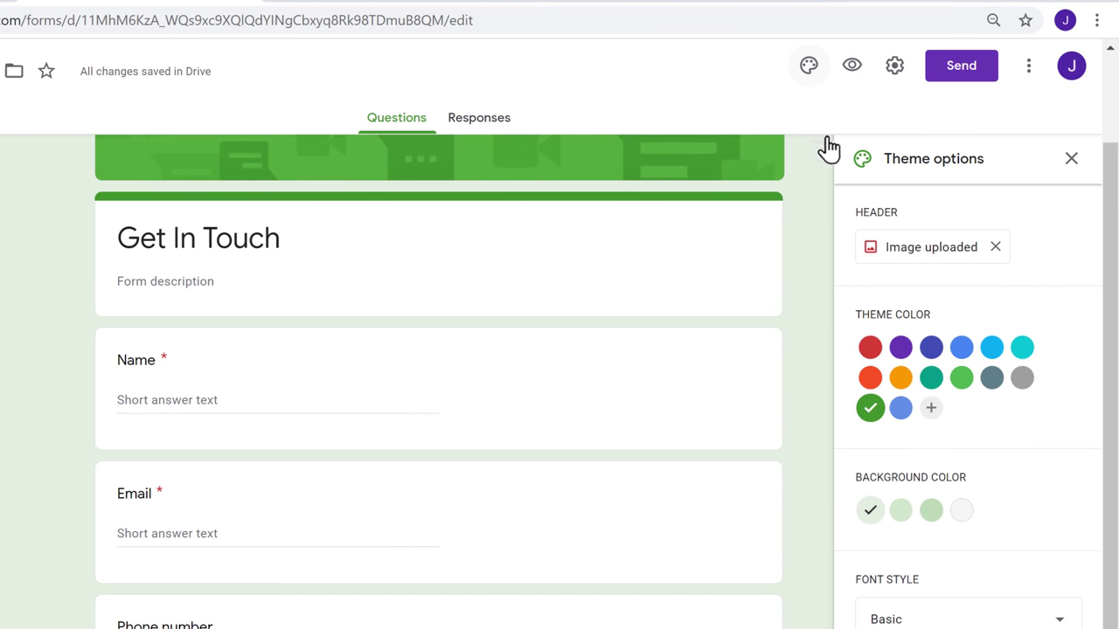
click(900, 413)
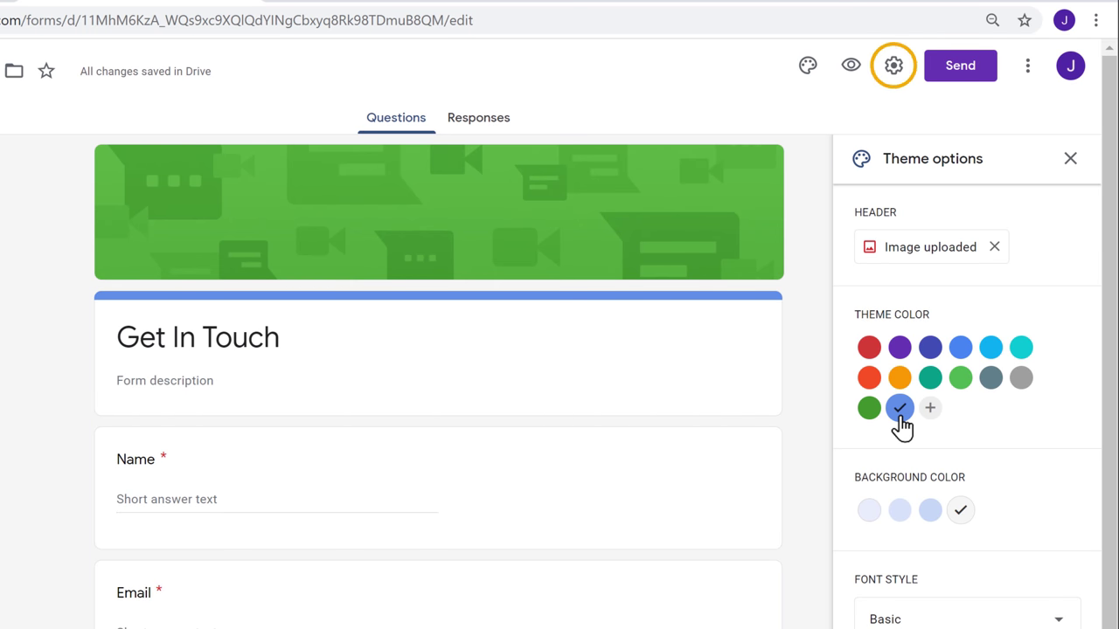
click(895, 78)
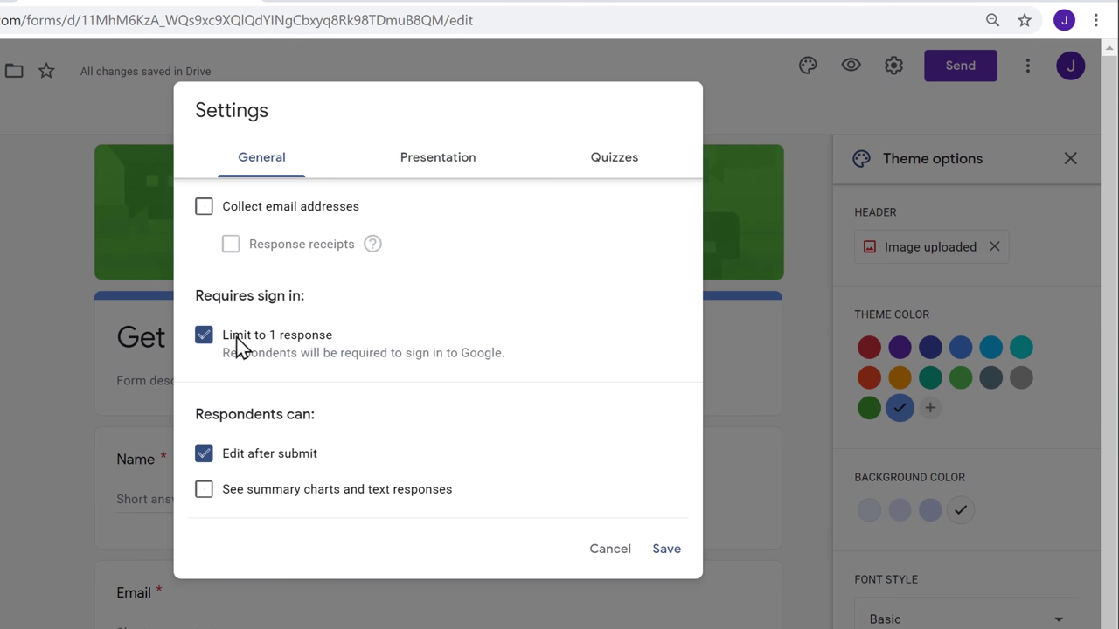
Turn off 'Limit to 1 response' and save the settings.
click(203, 348)
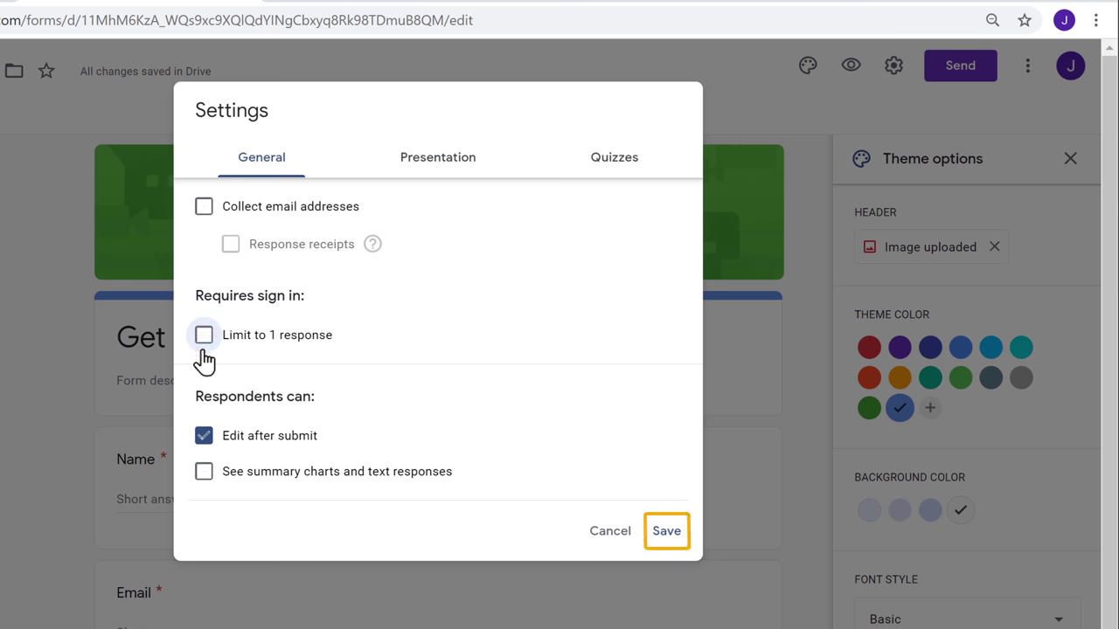
click(667, 533)
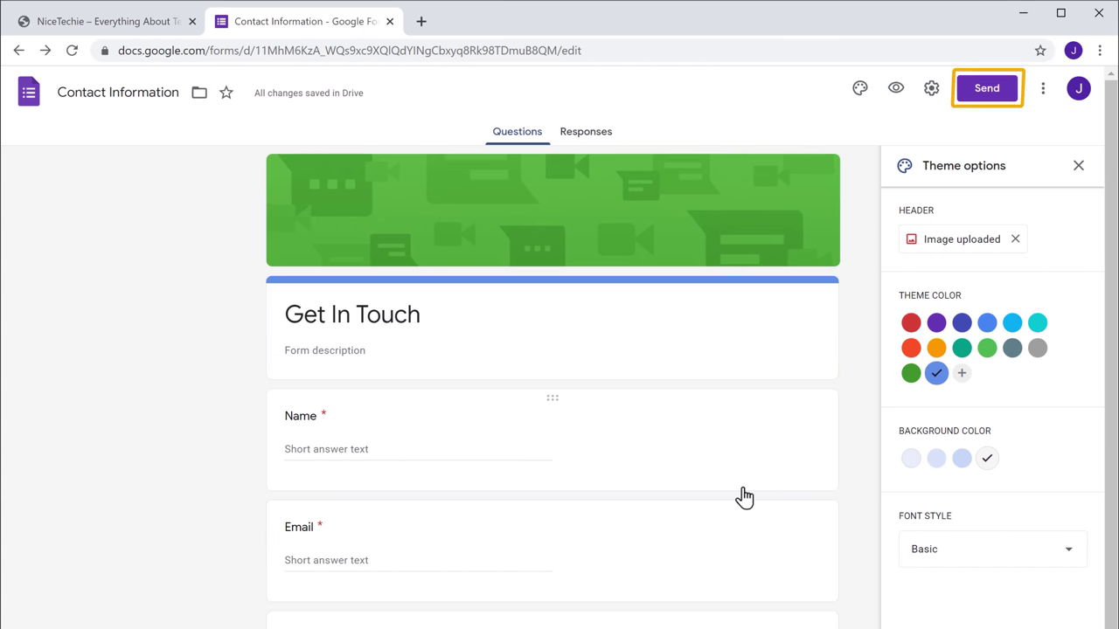
Show the form's 640 × 600 iframe embed HTML in the Send form dialog.
click(986, 101)
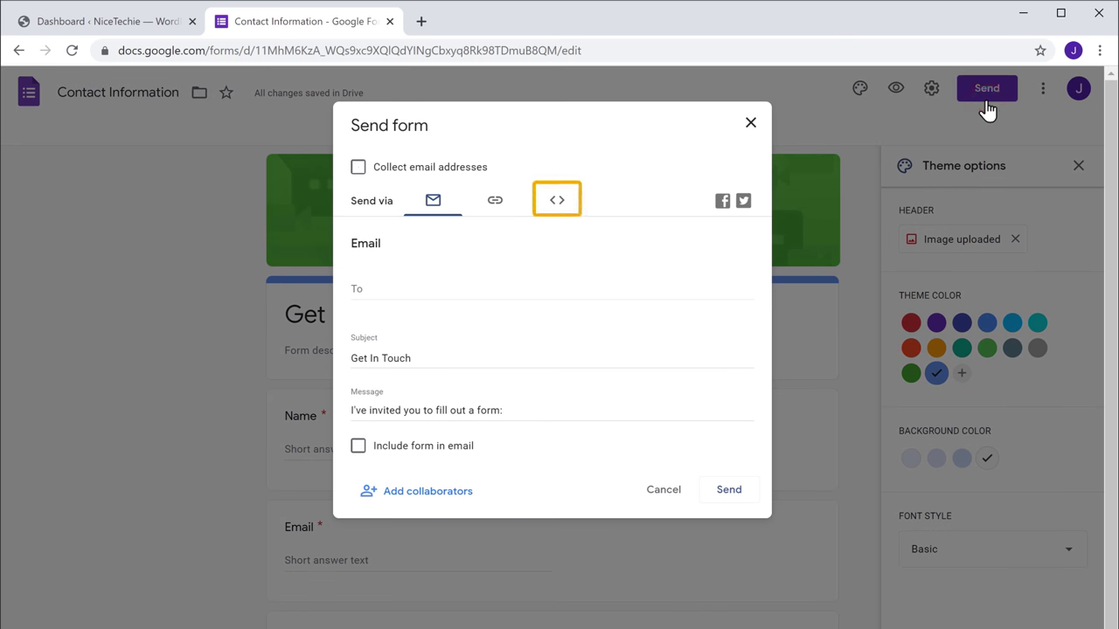
click(556, 203)
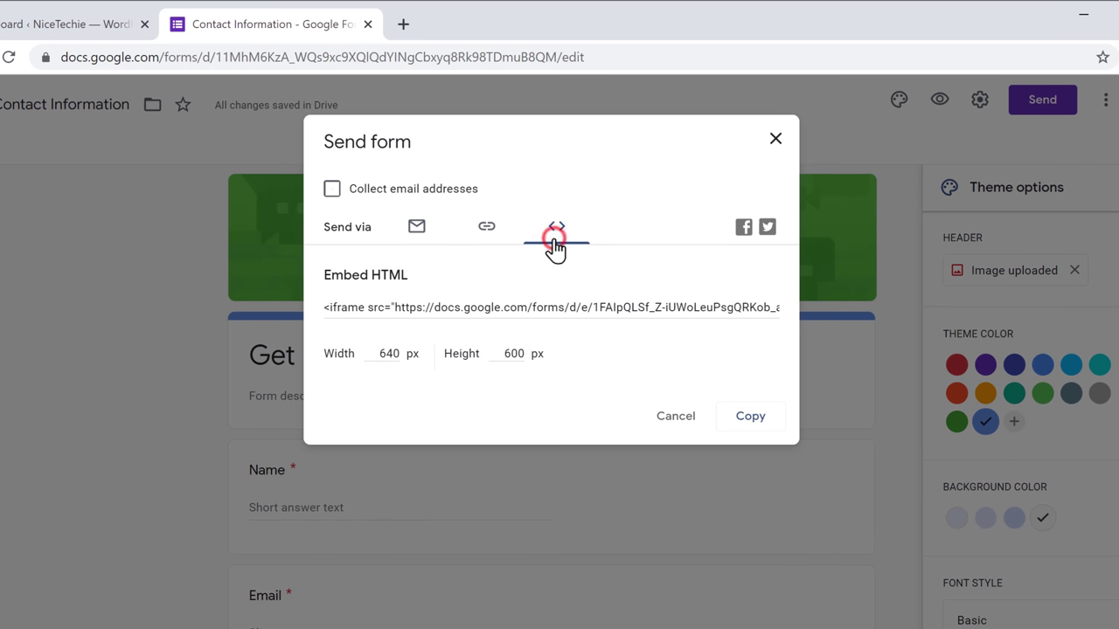
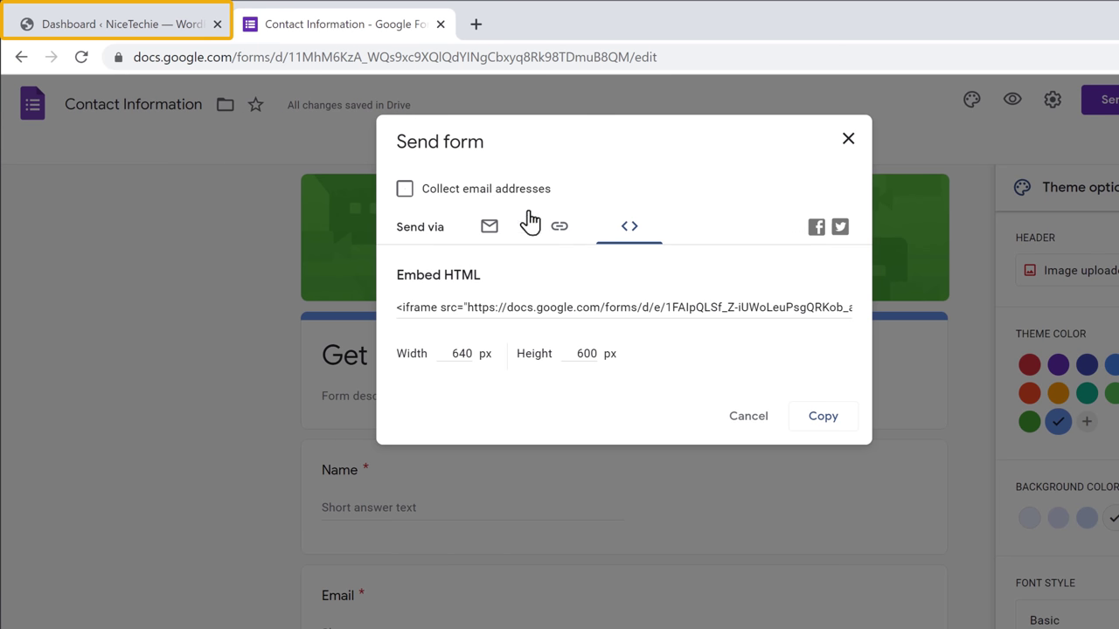
From the WordPress dashboard, start a new page with Pages > Add New.
click(104, 26)
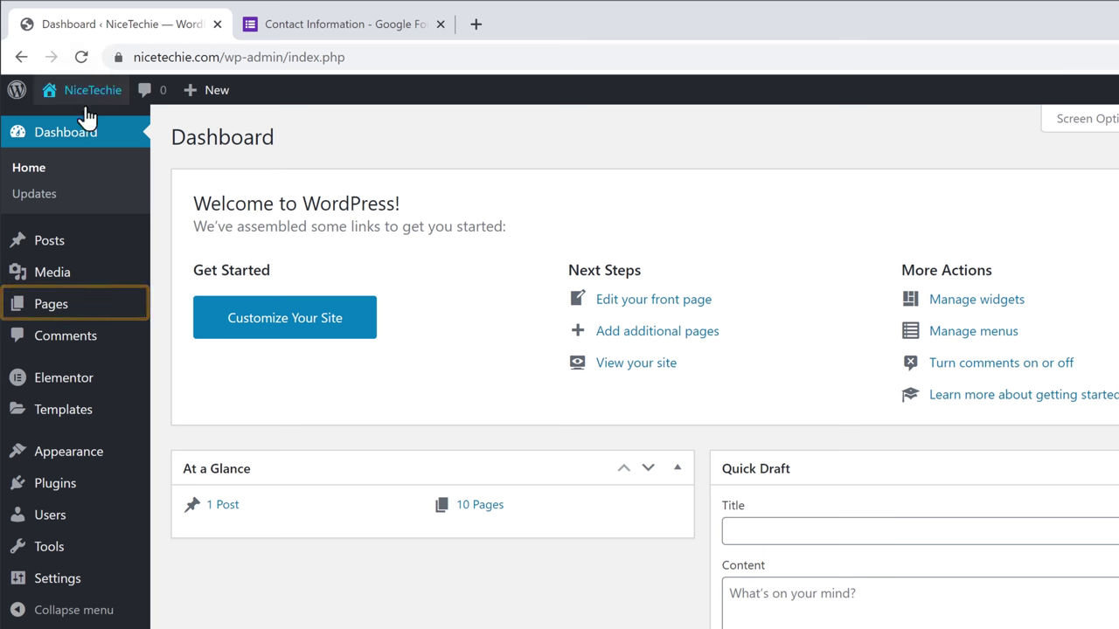
mouse_move(53, 312)
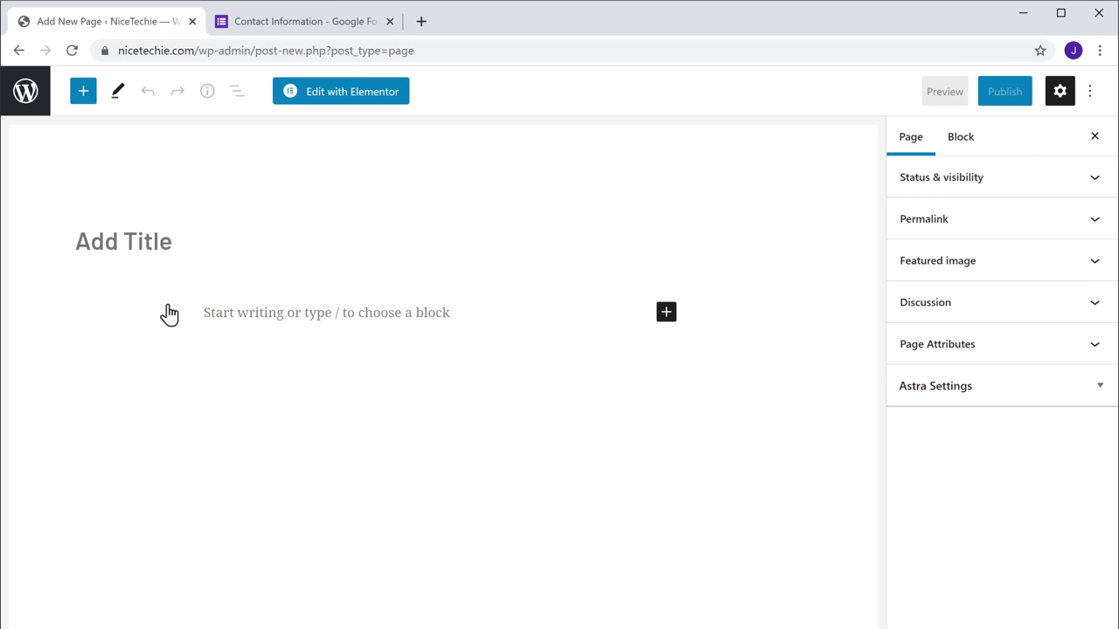
Title the page 'Contact Us' and add a Custom HTML block found by searching 'HTML'.
text(Contact Us)
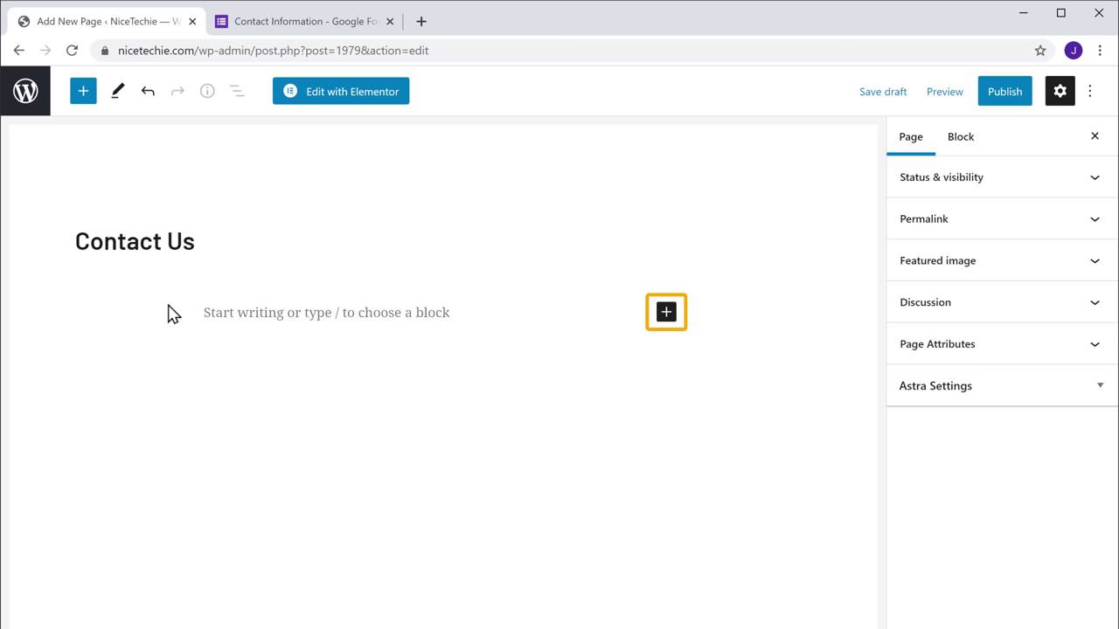
click(665, 317)
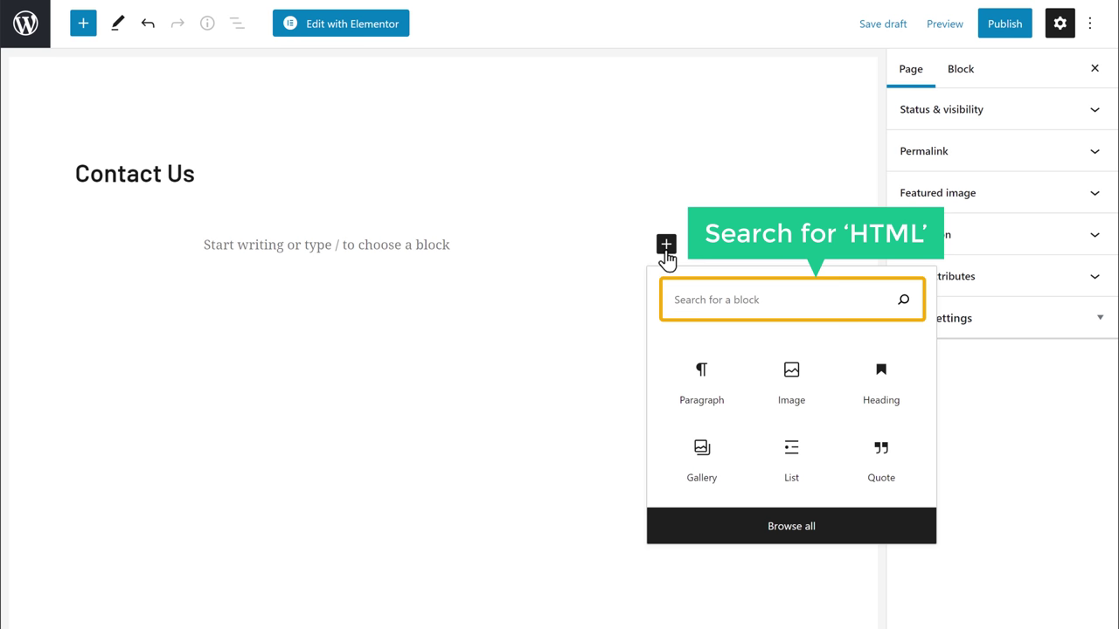
text(HTML)
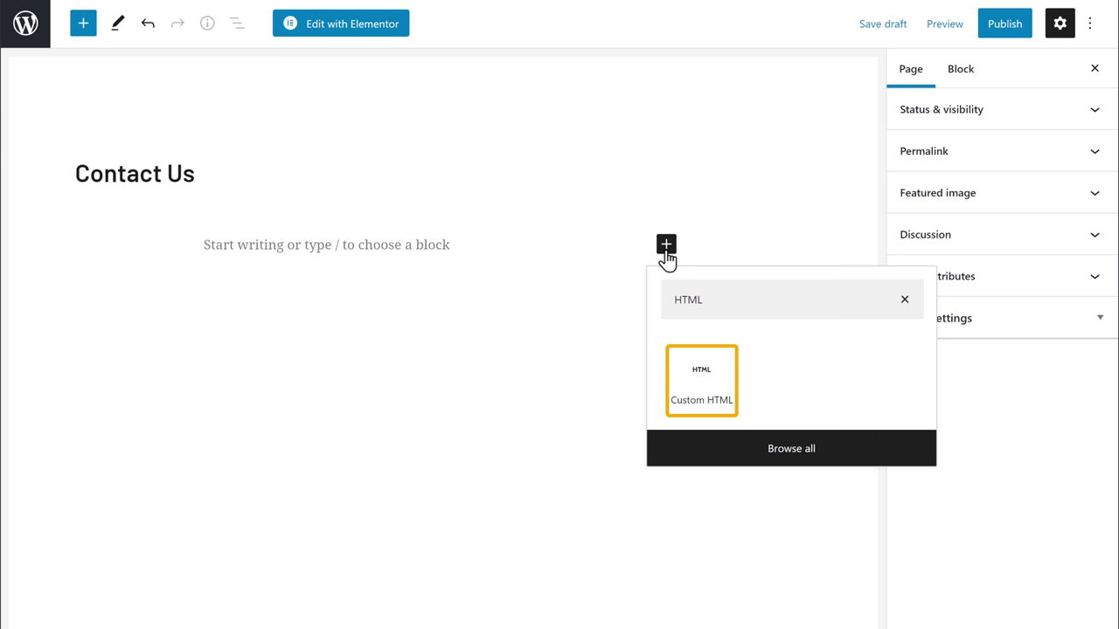
click(705, 422)
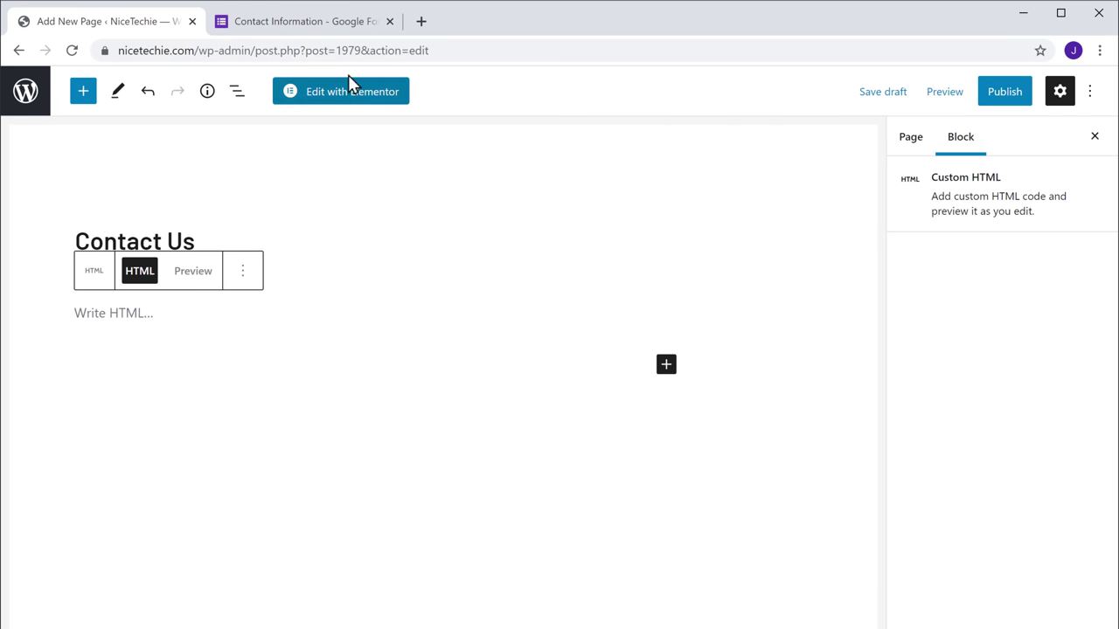
Paste the Google Form's 640 by 600 iframe embed code into the Custom HTML block.
click(311, 29)
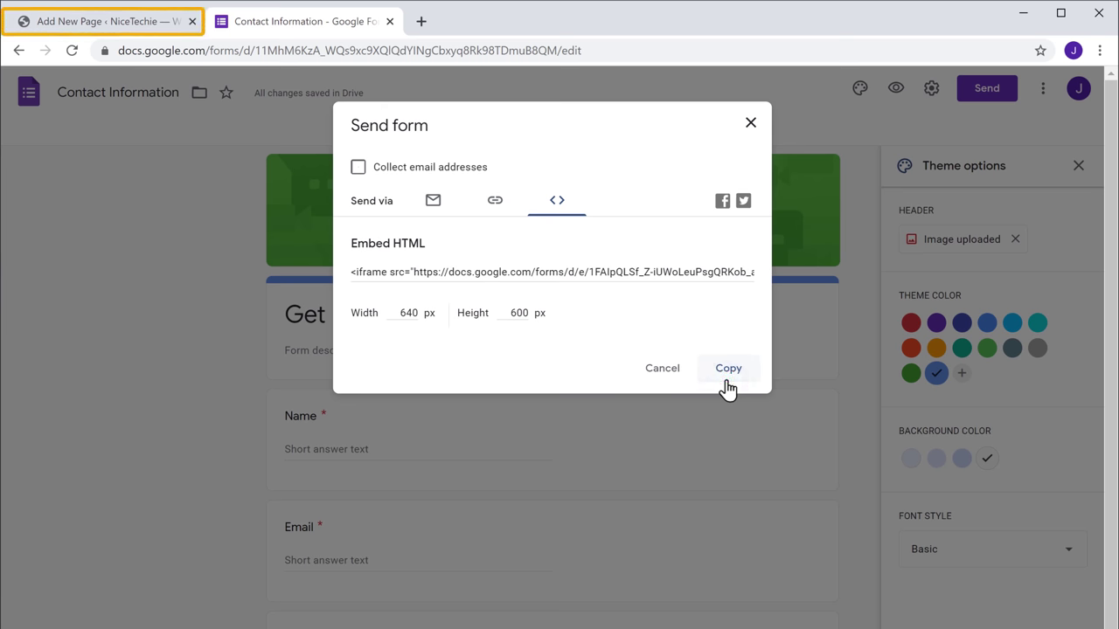
click(102, 26)
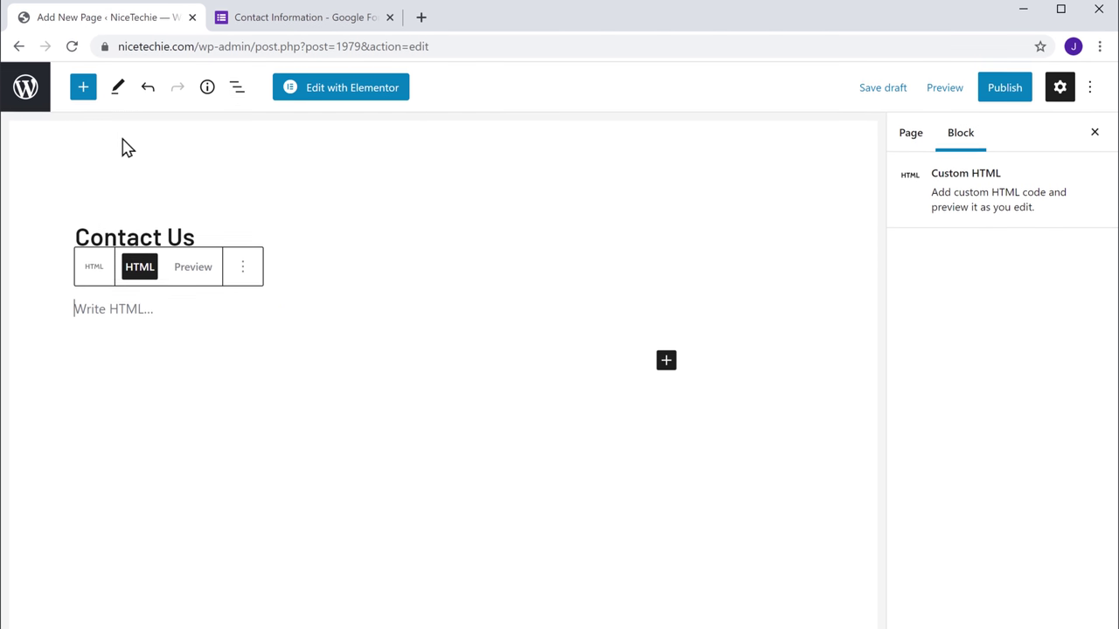
right_click(154, 251)
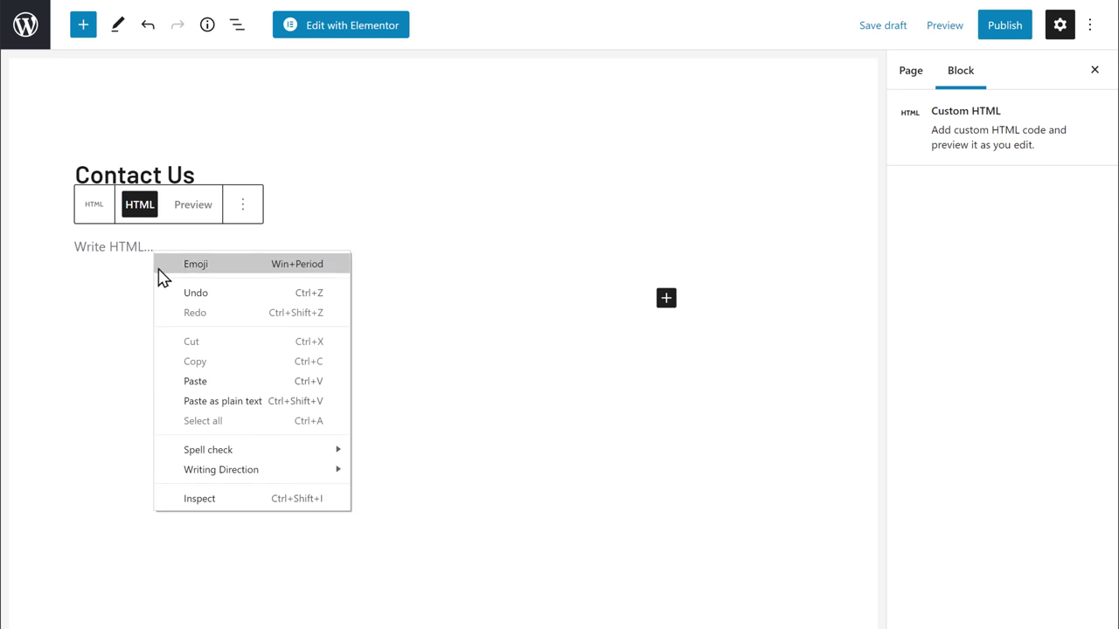
click(194, 385)
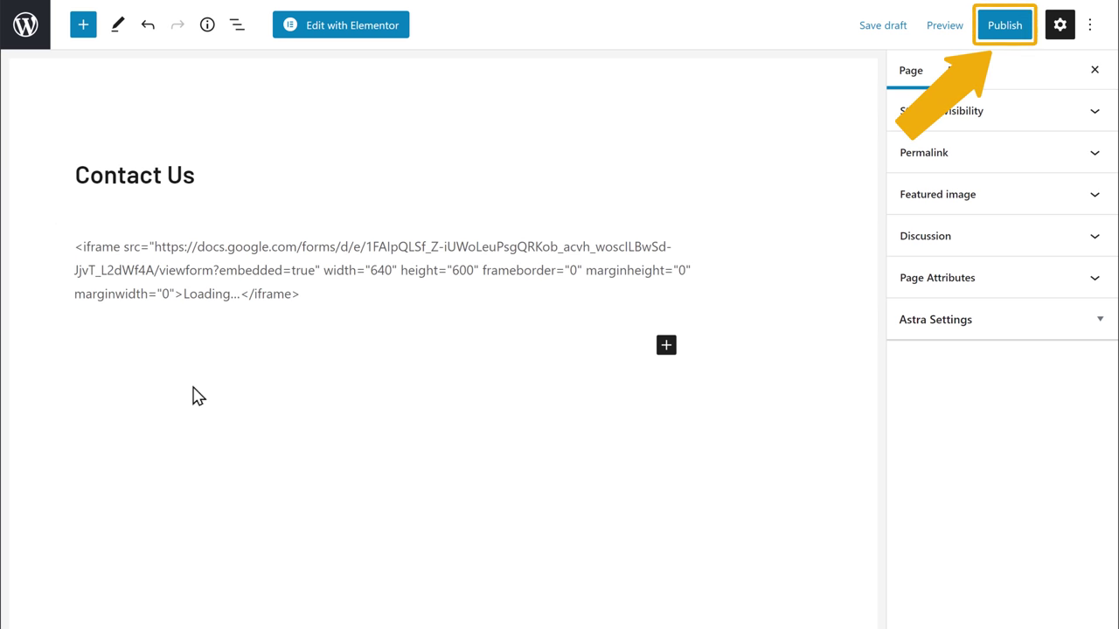
Publish the Contact Us page, then view it live and scroll to the Get In Touch form.
click(1005, 35)
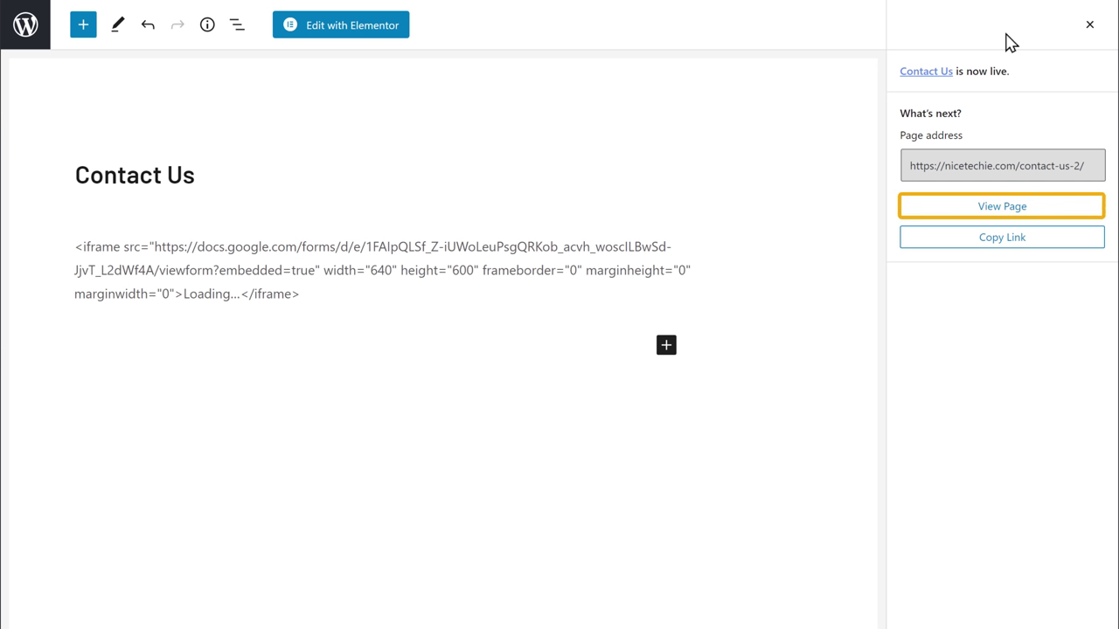
click(1004, 215)
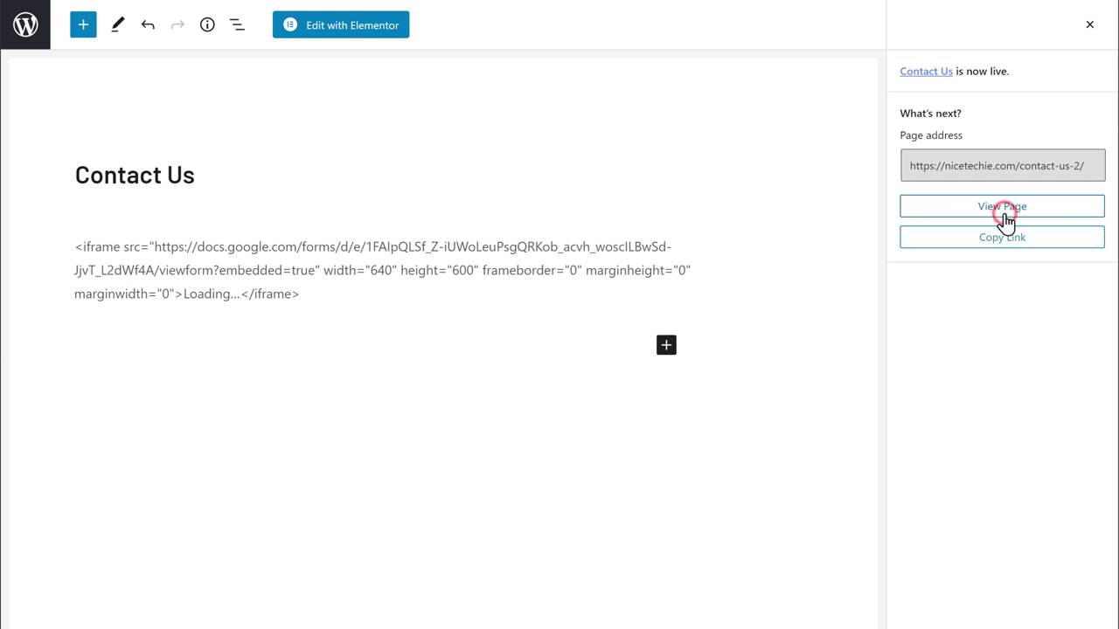
scroll(1004, 222, down, 2)
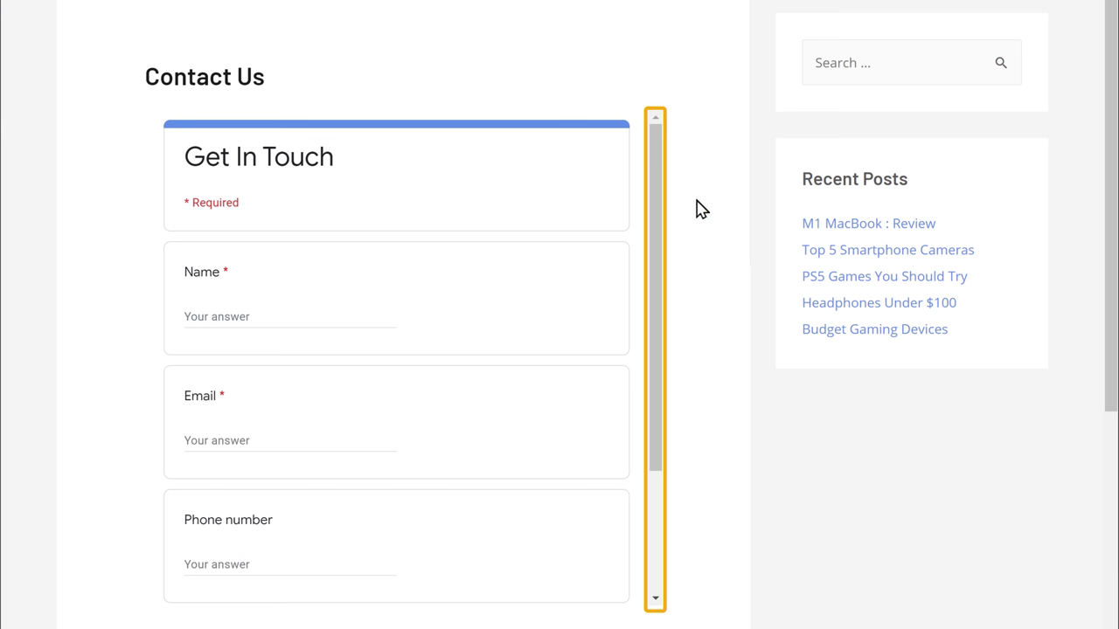
drag(653, 207, 657, 235)
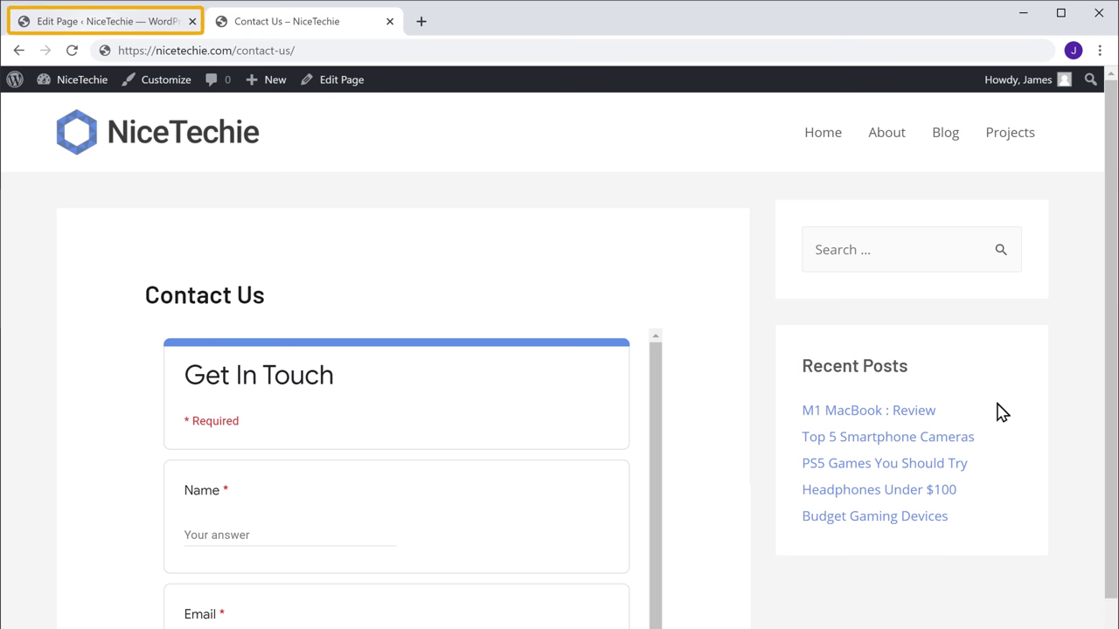
Change the iframe height in the Custom HTML block from 600 to 950.
click(91, 26)
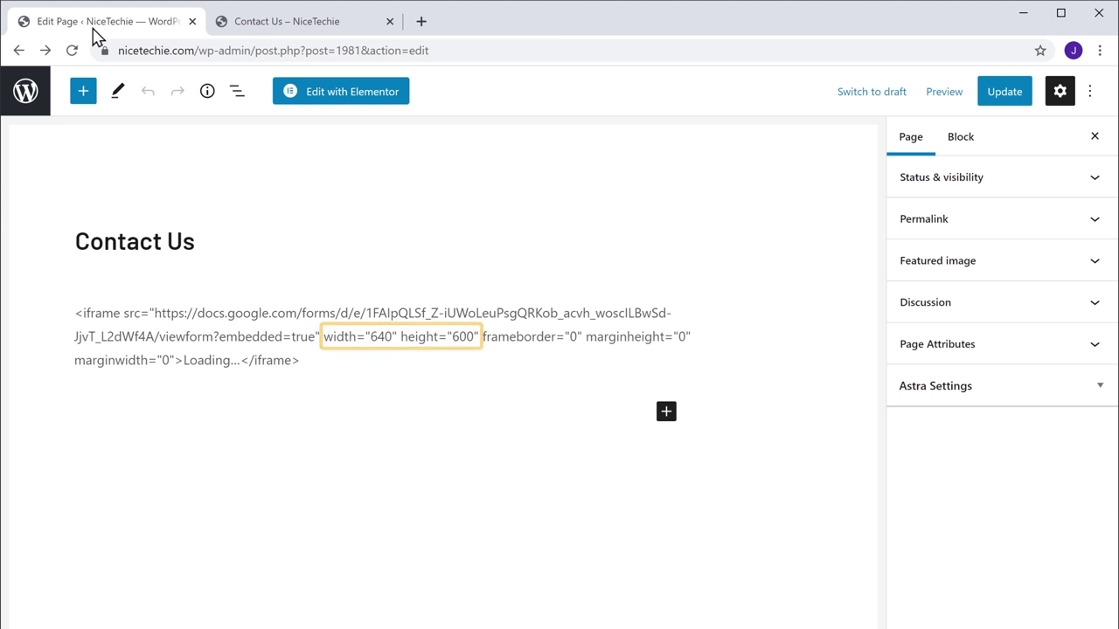
click(474, 336)
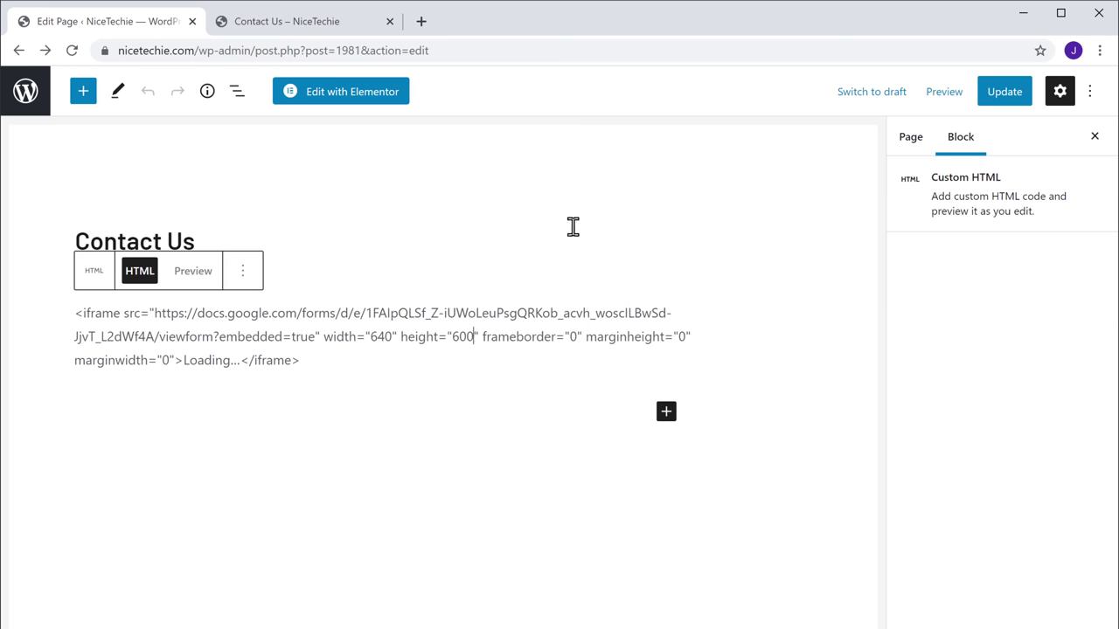
key(BackSpace)
key(BackSpace)
key(BackSpace)
text(950)
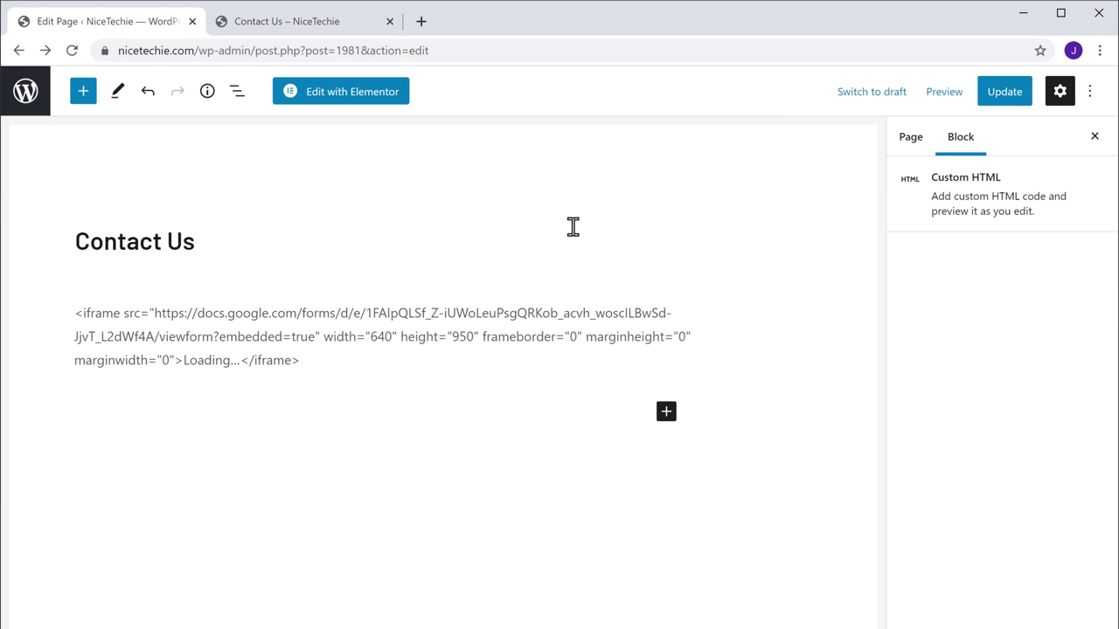
click(578, 237)
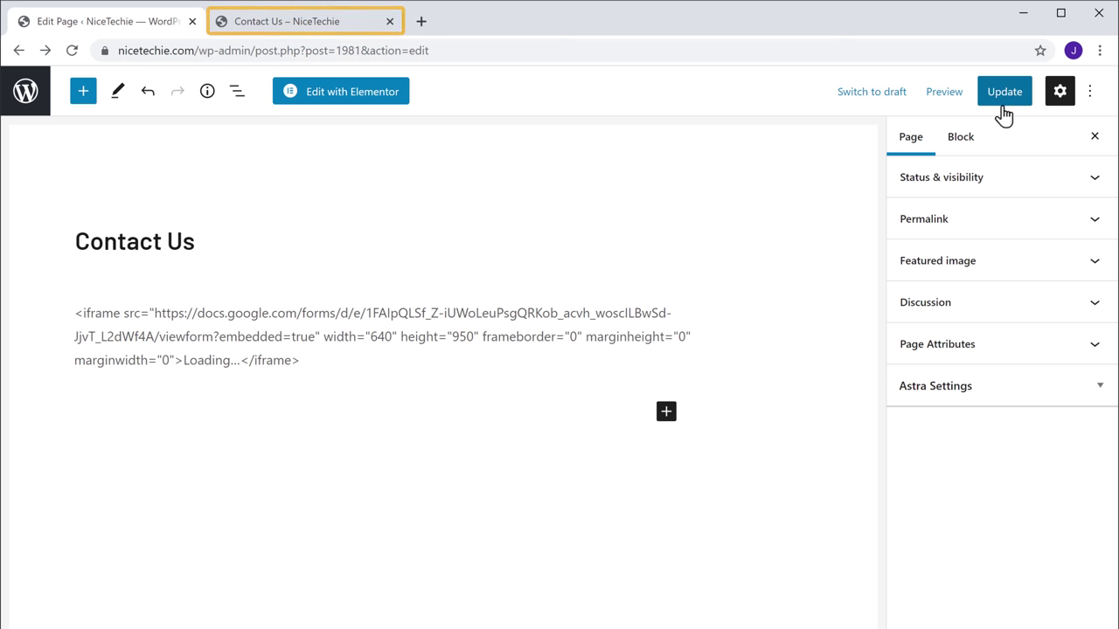
Reload the live Contact Us page to show the full-height Get In Touch form.
click(292, 40)
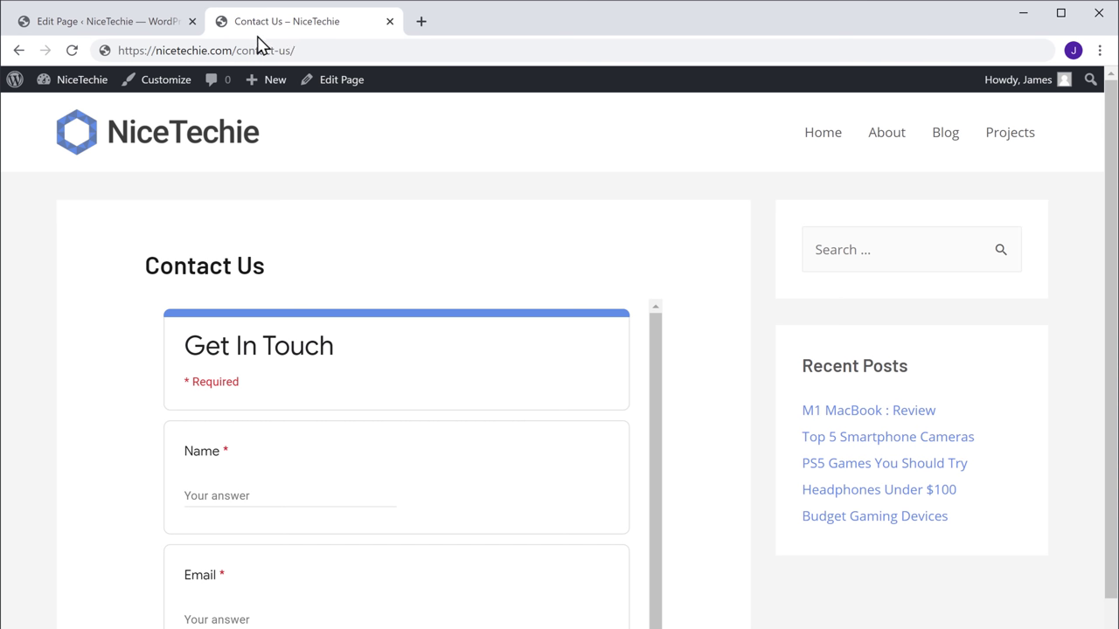
click(72, 62)
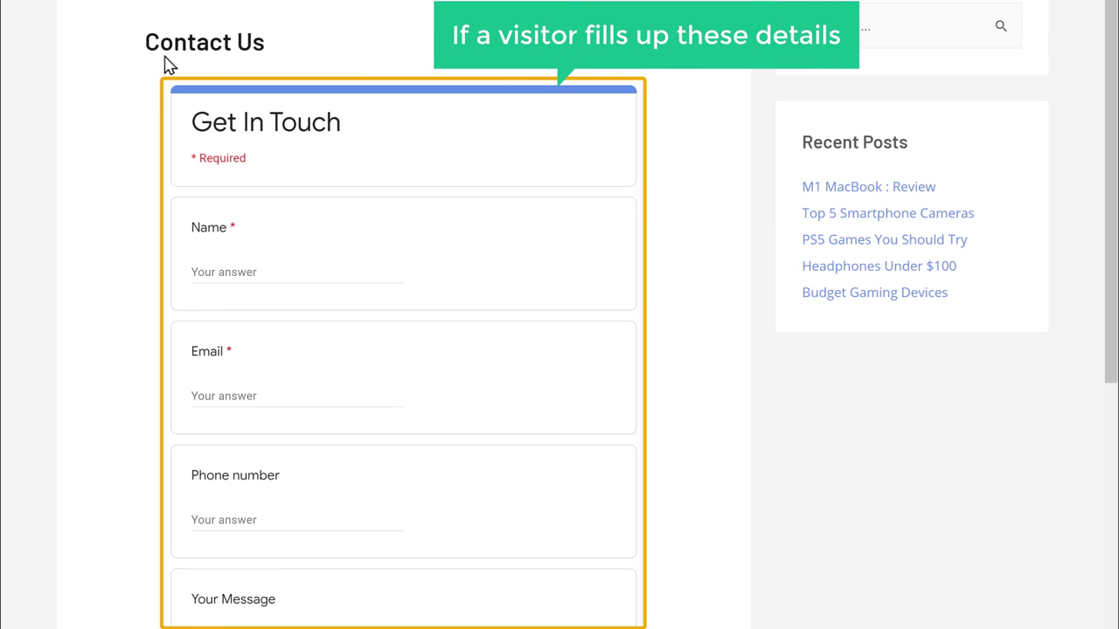
Enter a test name, email address, phone number and message in the embedded form, then submit it.
click(275, 271)
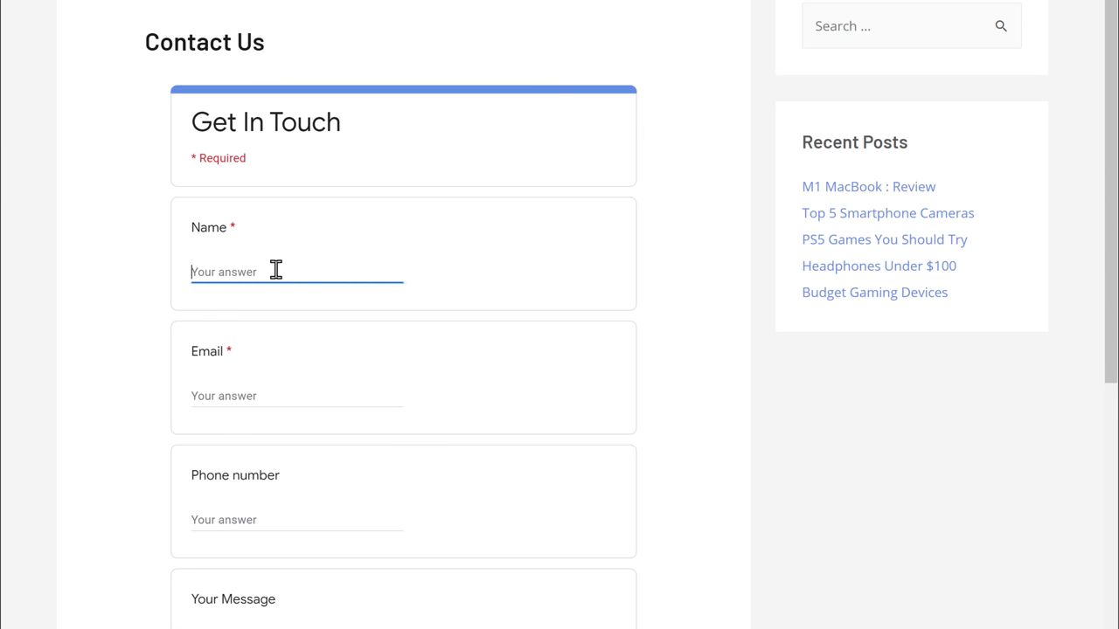
click(297, 396)
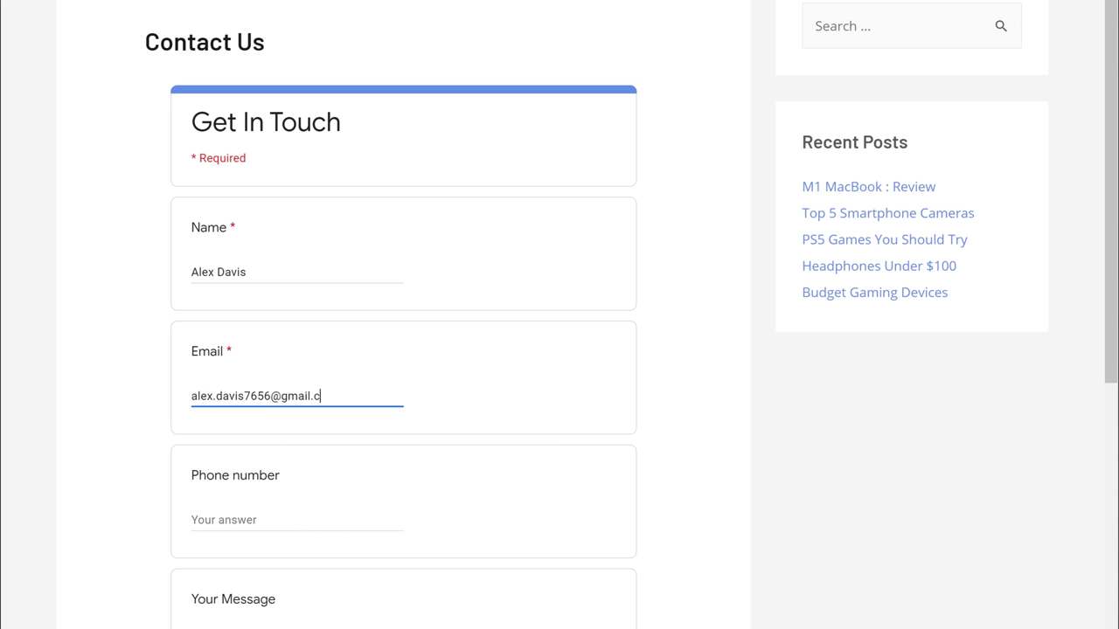
scroll(559, 314, down, 3)
key(Tab)
text(+1 36)
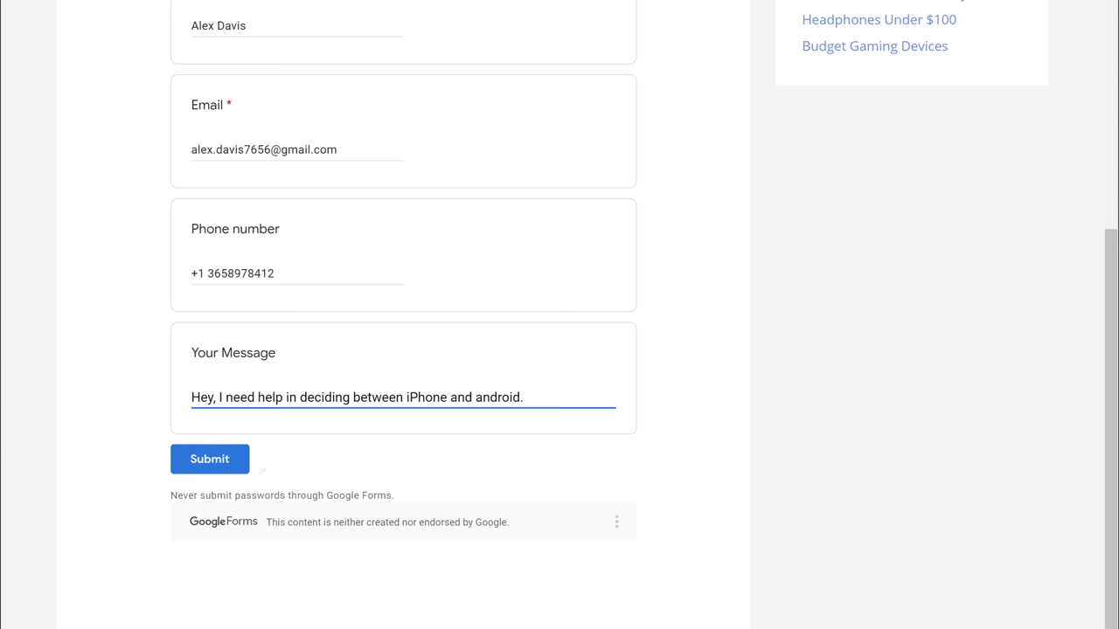
click(121, 468)
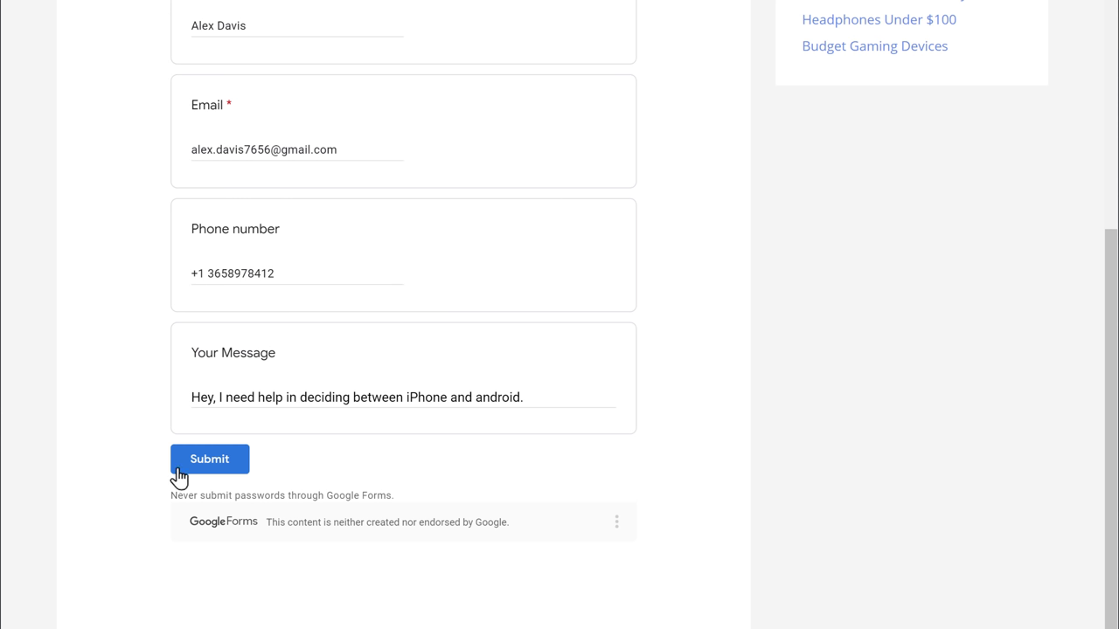
click(211, 473)
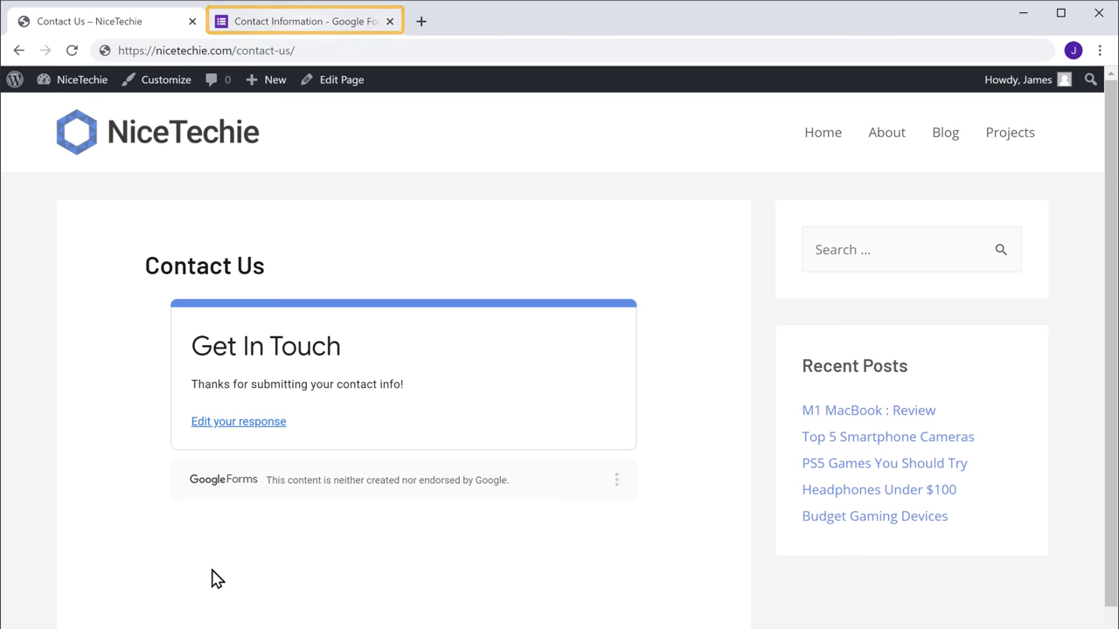
Check the form's Responses tab showing 1 response and start linking it to a spreadsheet.
click(302, 28)
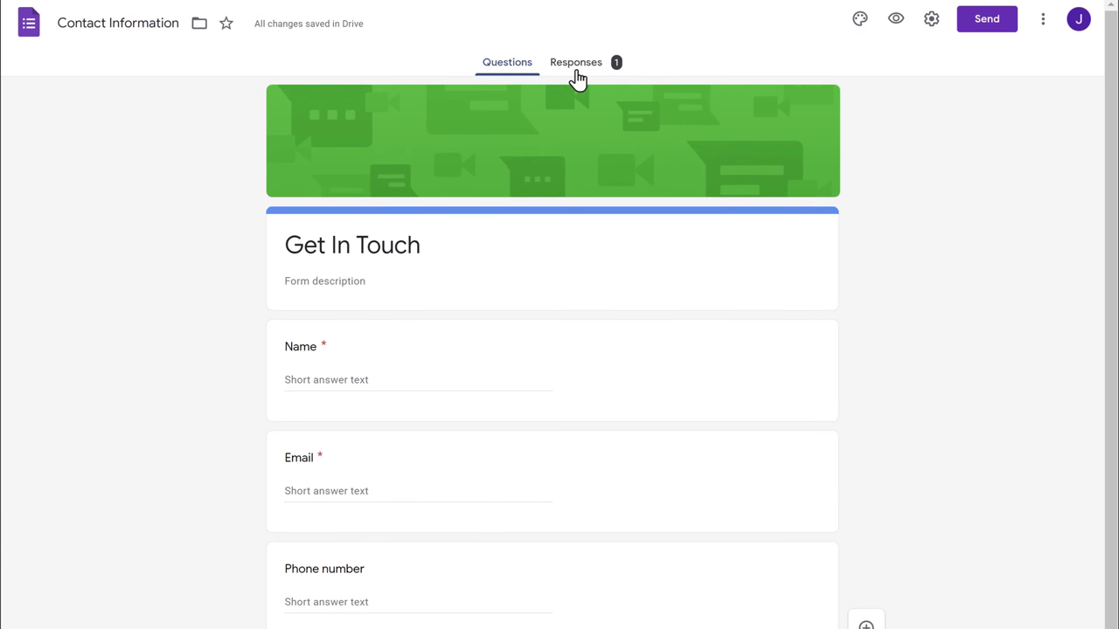
click(576, 72)
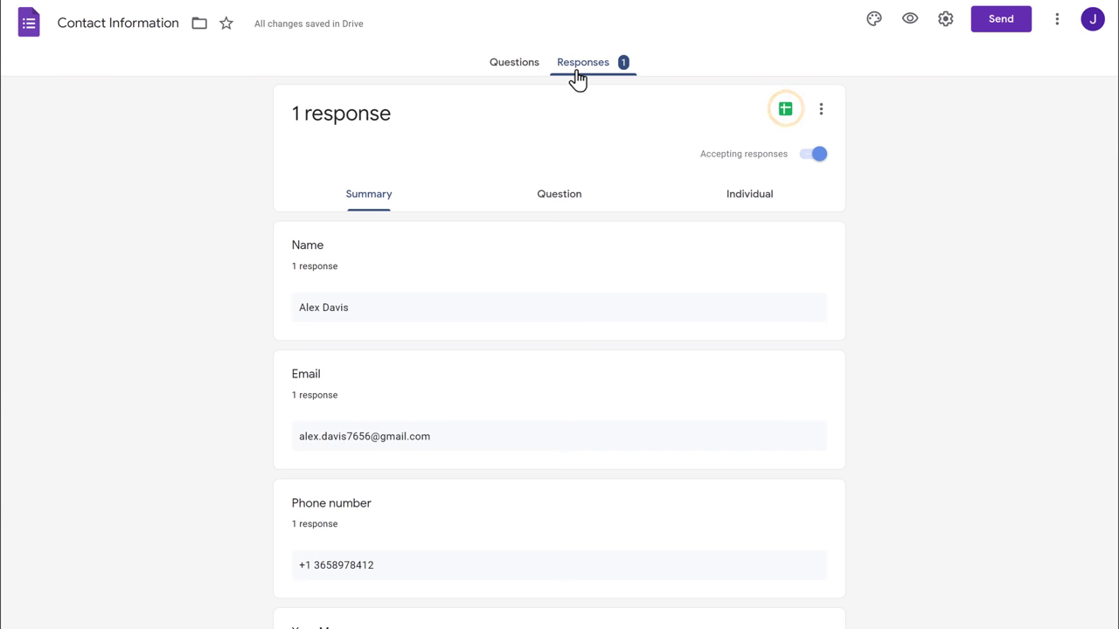
click(786, 125)
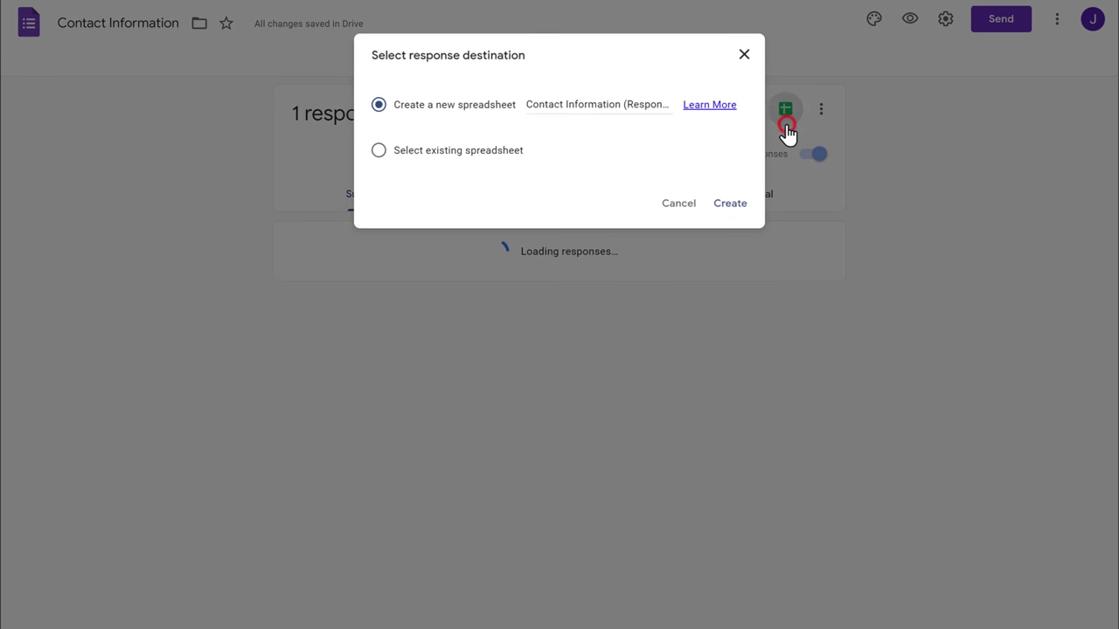
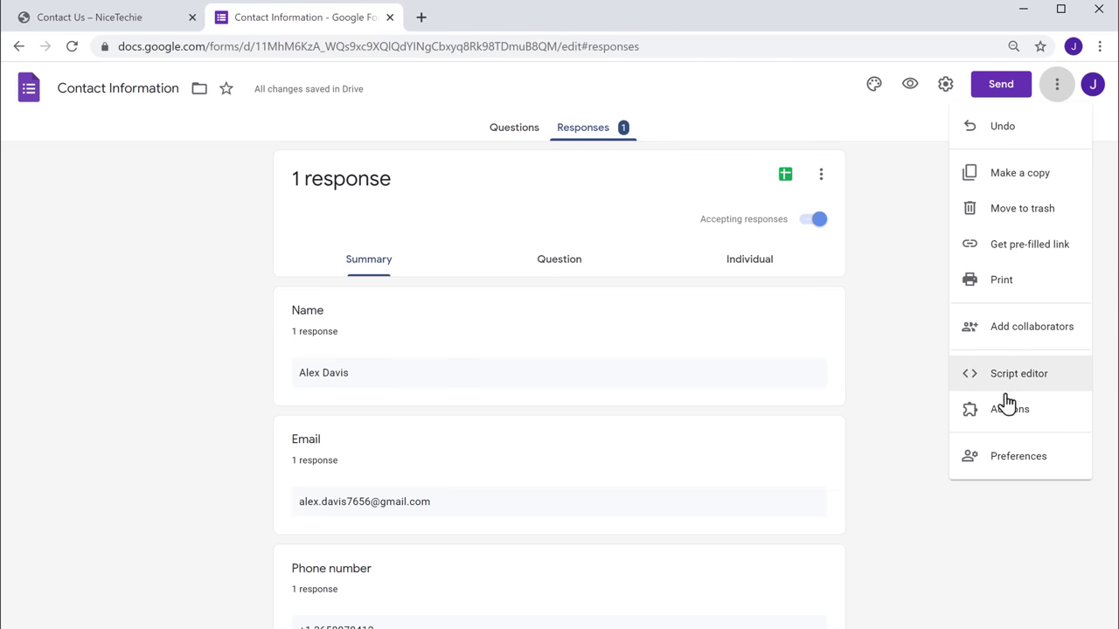
Search the add-ons Marketplace for 'Email Notifications' and open the Email Notifications for Forms page.
click(1003, 426)
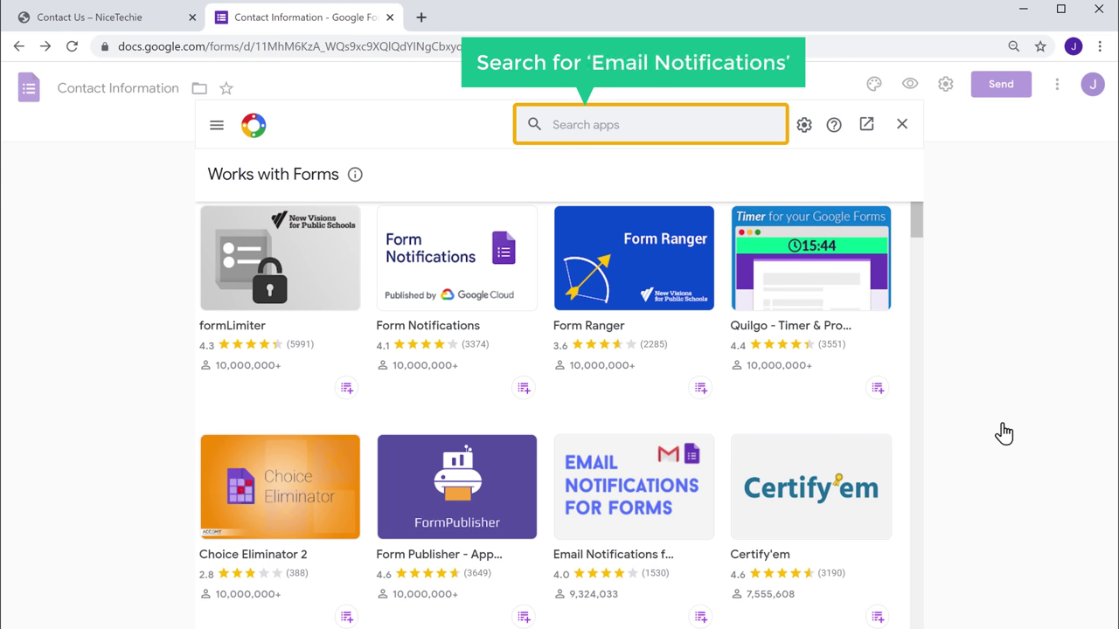
click(635, 124)
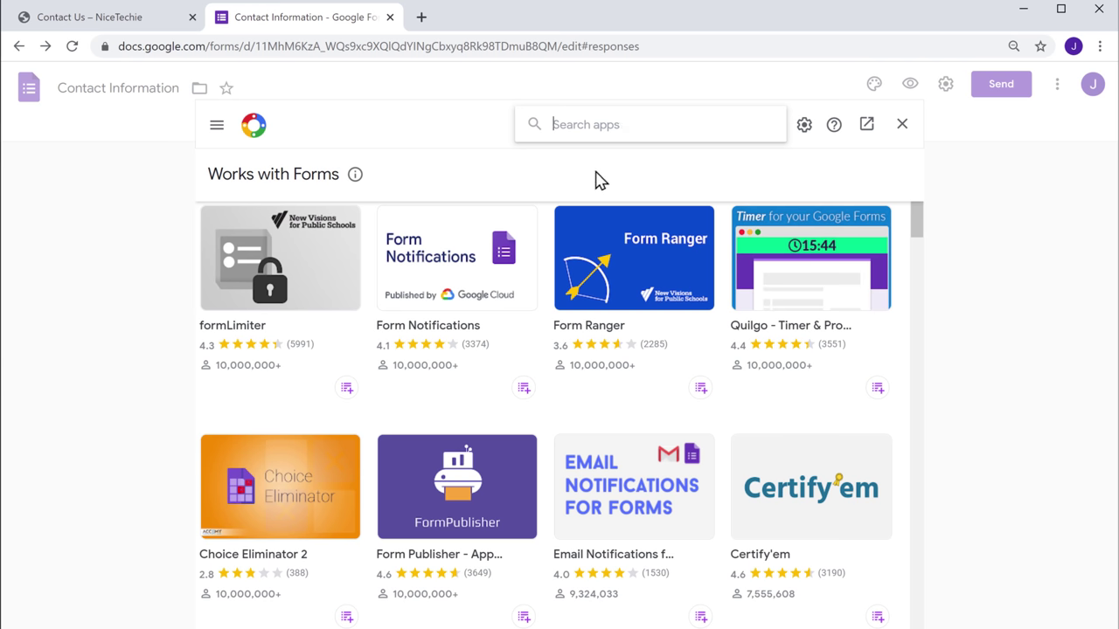
text(Email Notifications)
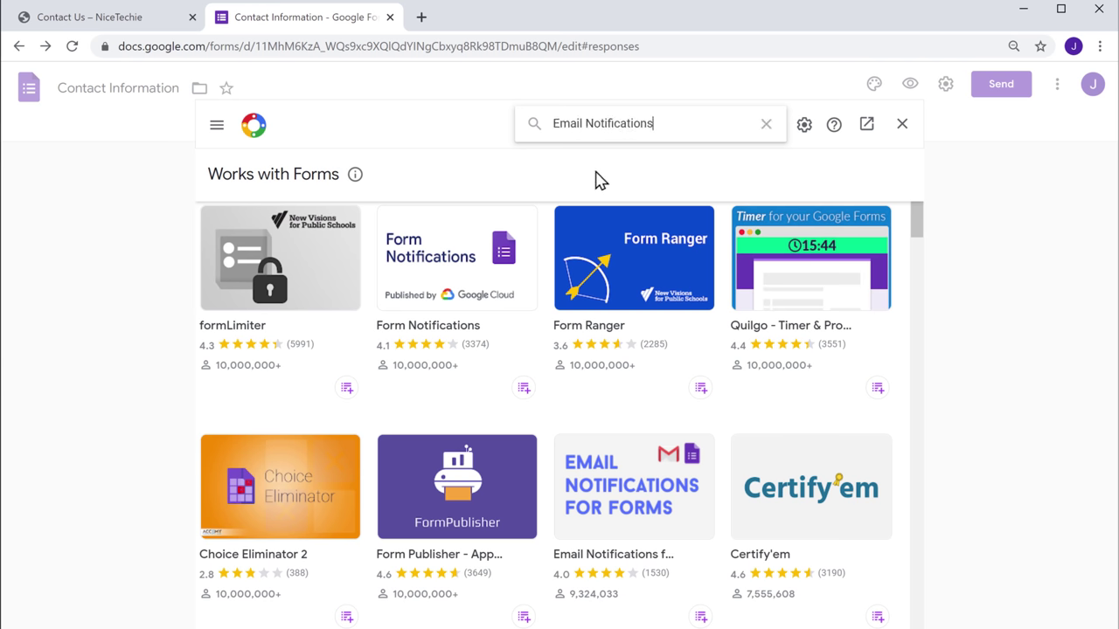
key(Return)
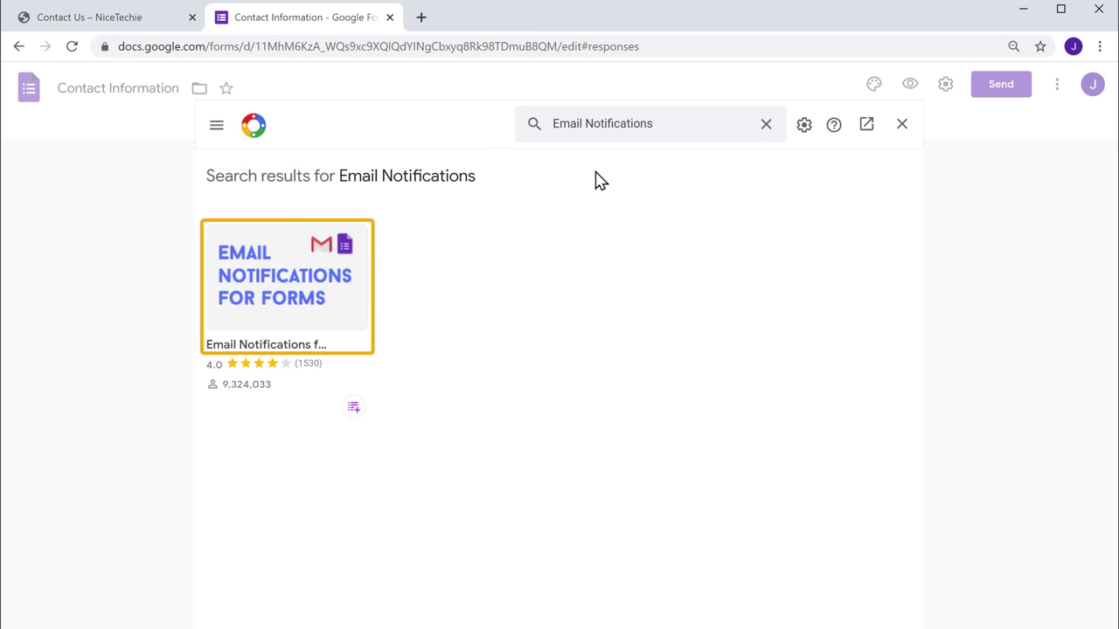
click(284, 321)
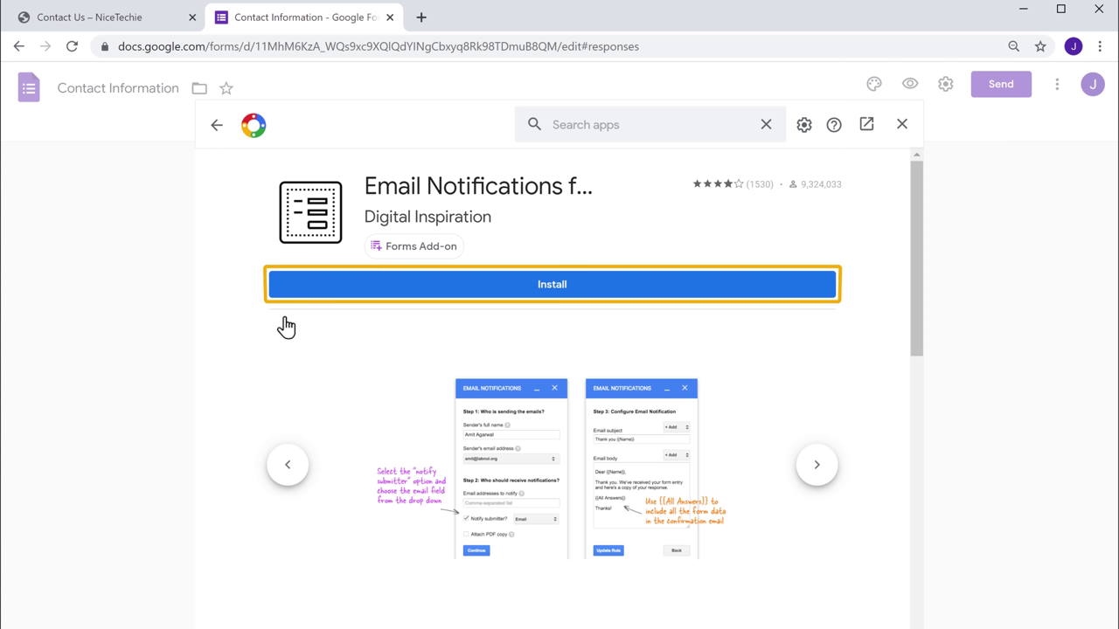
Install Email Notifications for Forms on the signed-in Google account, granting its requested permissions.
click(550, 294)
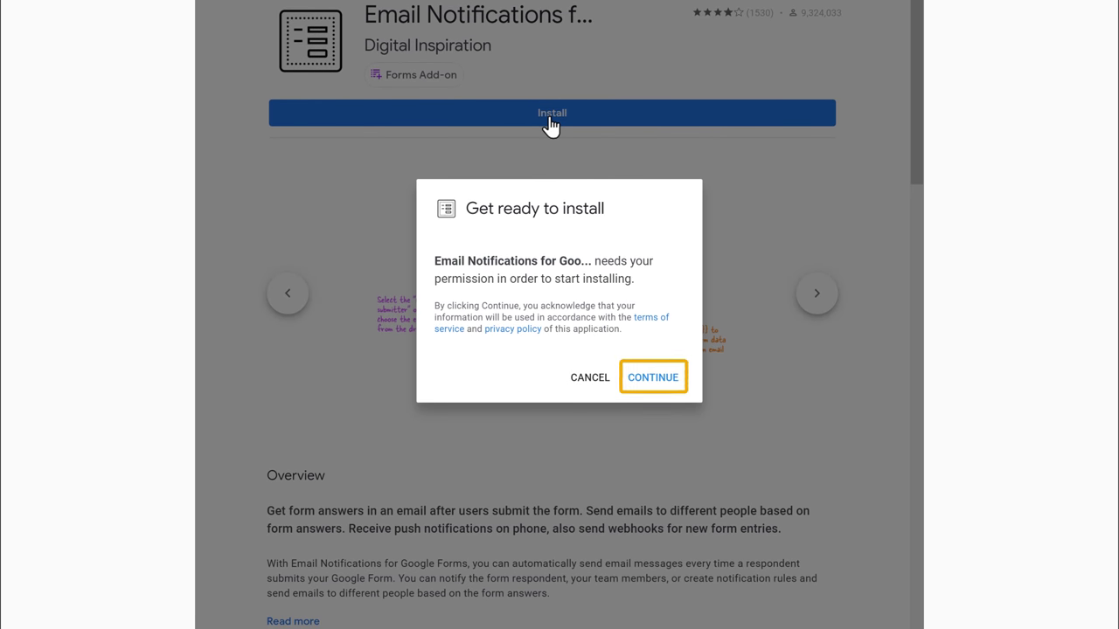
click(651, 386)
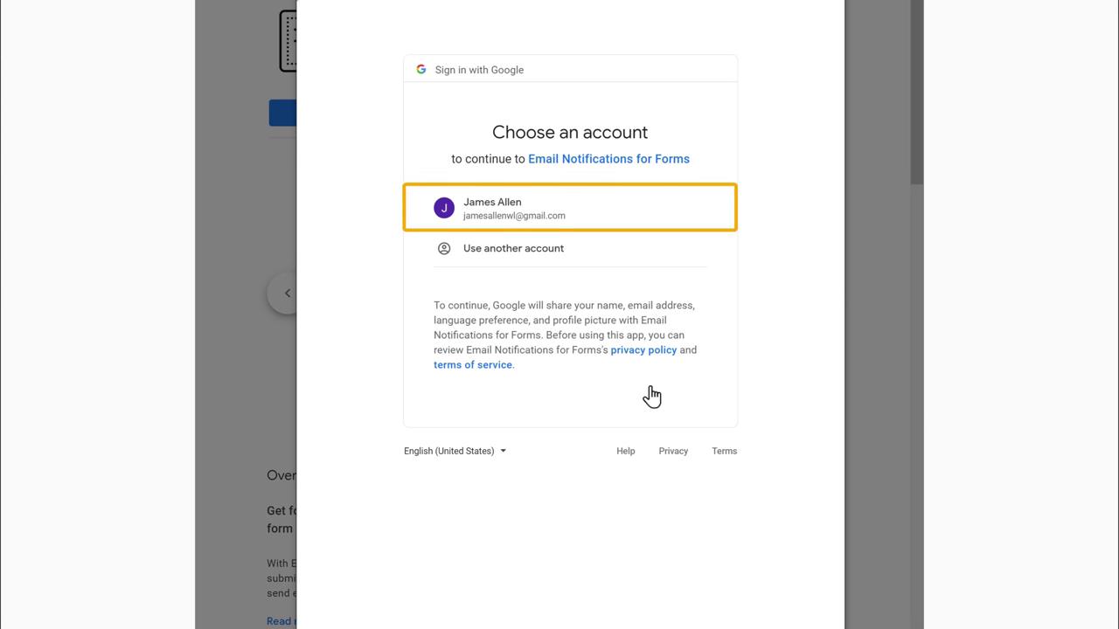
click(493, 226)
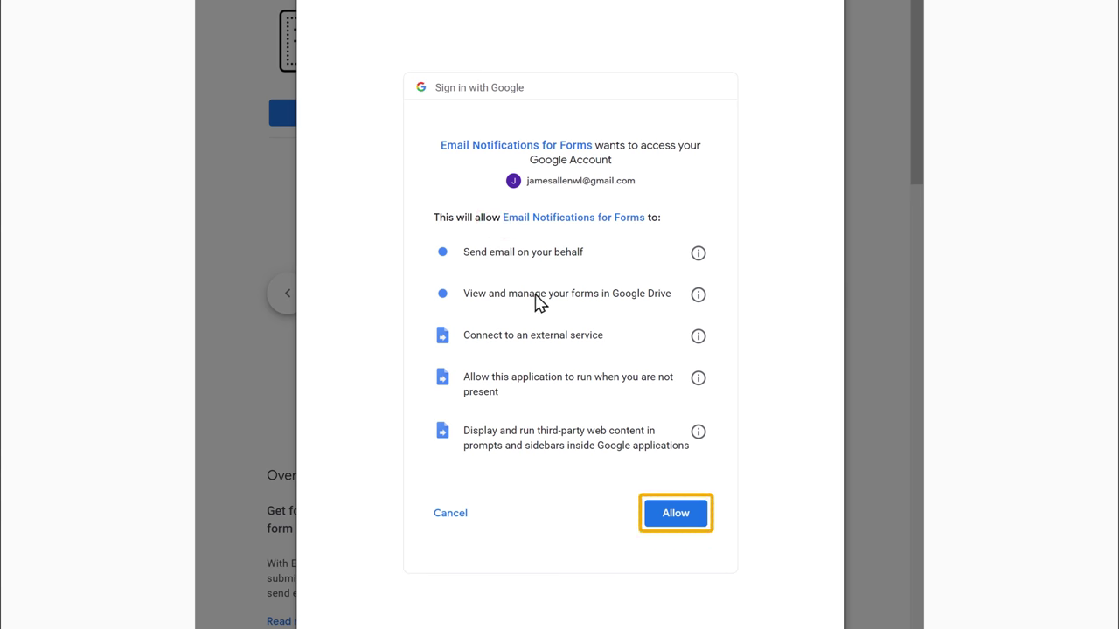
click(675, 522)
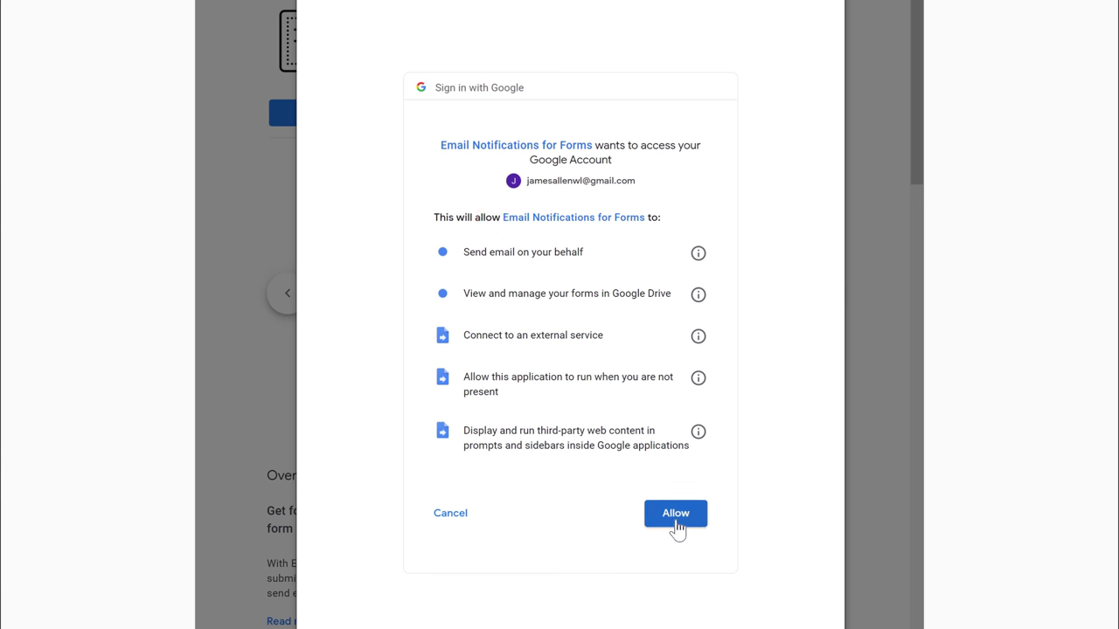
click(675, 517)
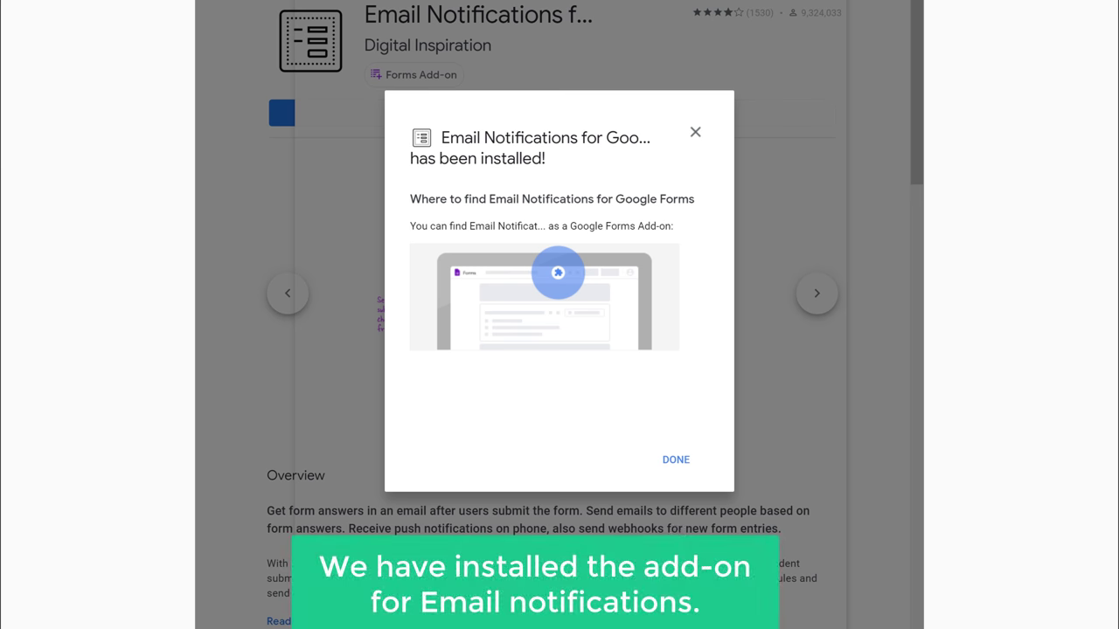
click(675, 469)
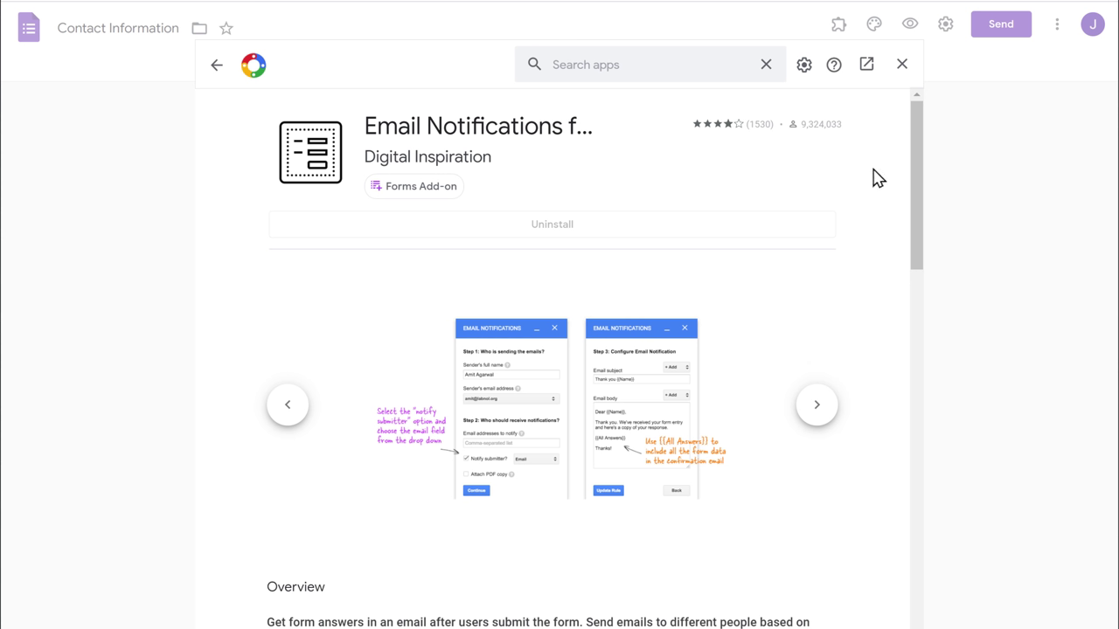
Launch Email Notifications for Google Forms from the form's add-ons and start a new notification rule.
click(901, 68)
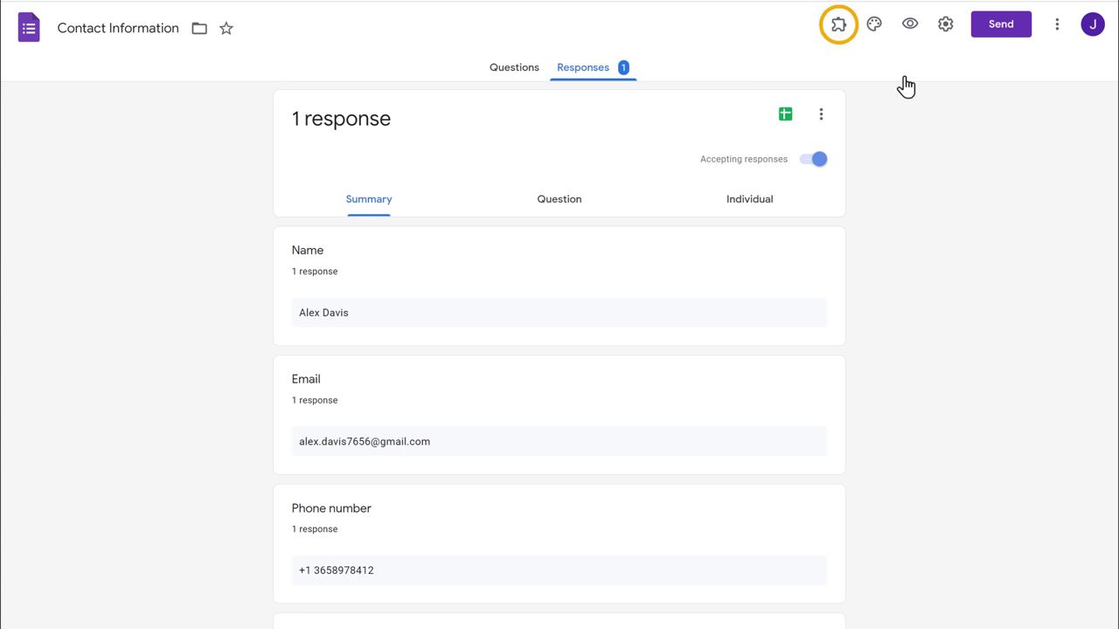
click(837, 38)
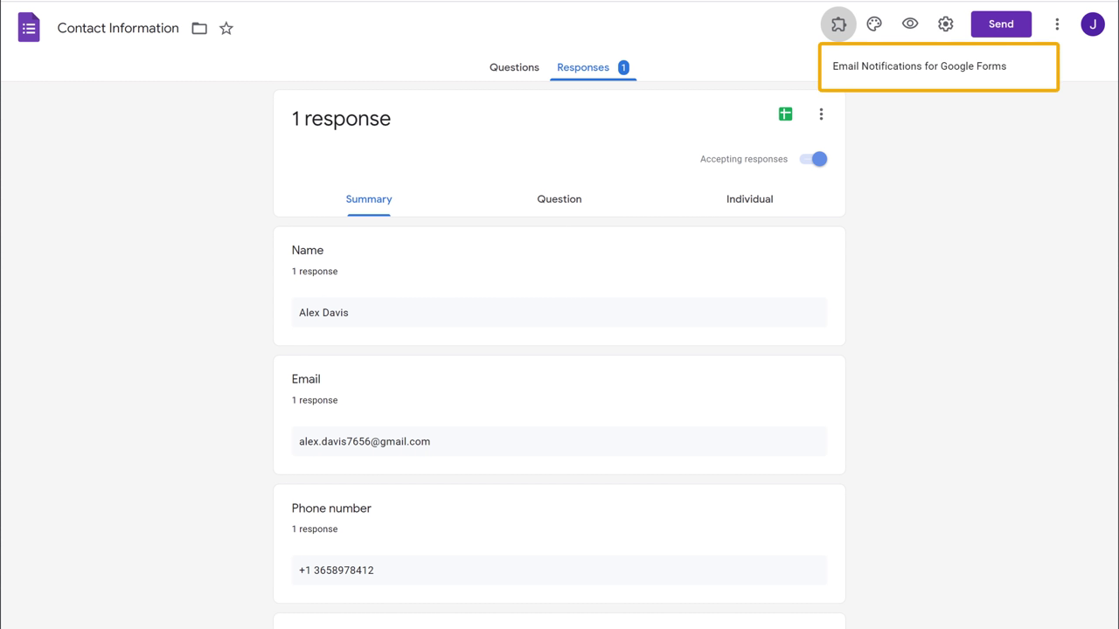
click(893, 70)
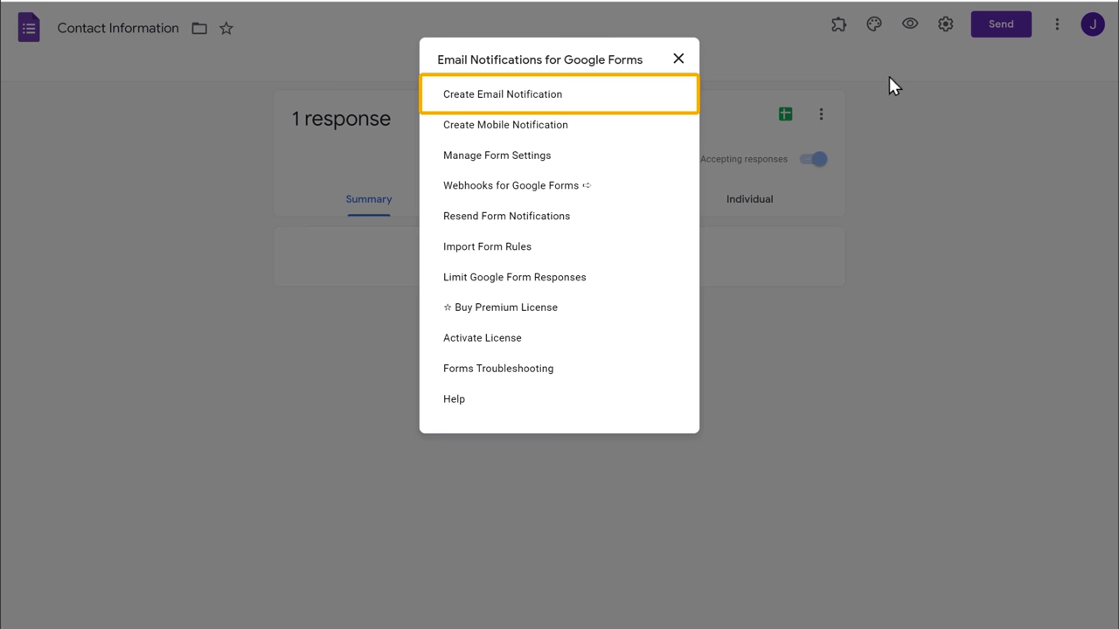
click(495, 102)
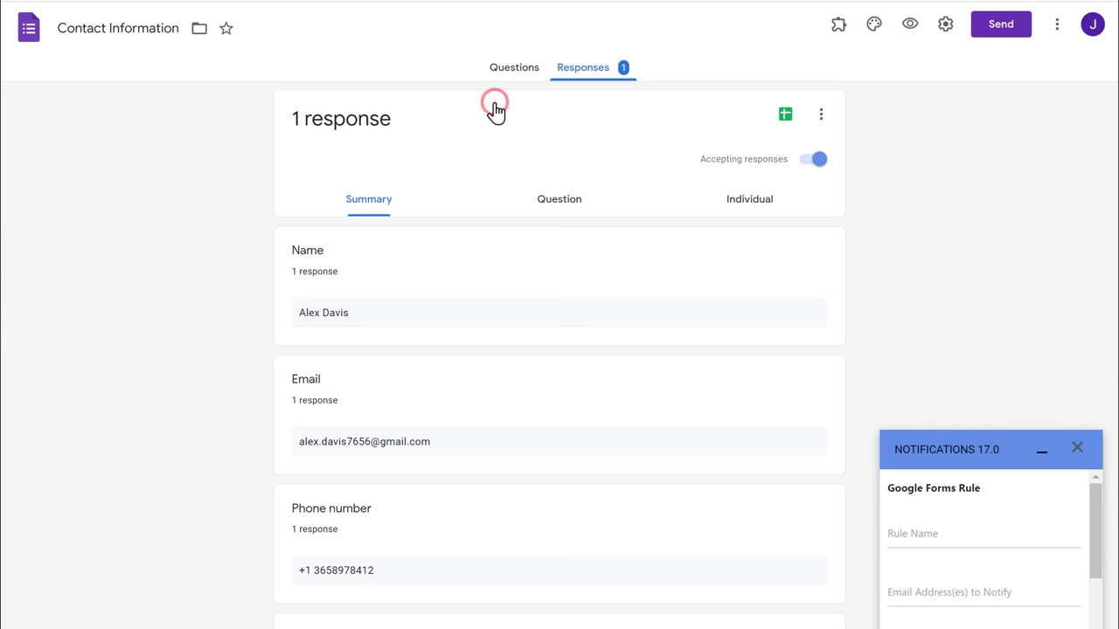
Name the rule and replace the default sender name with the form owner's name.
scroll(495, 105, down, 2)
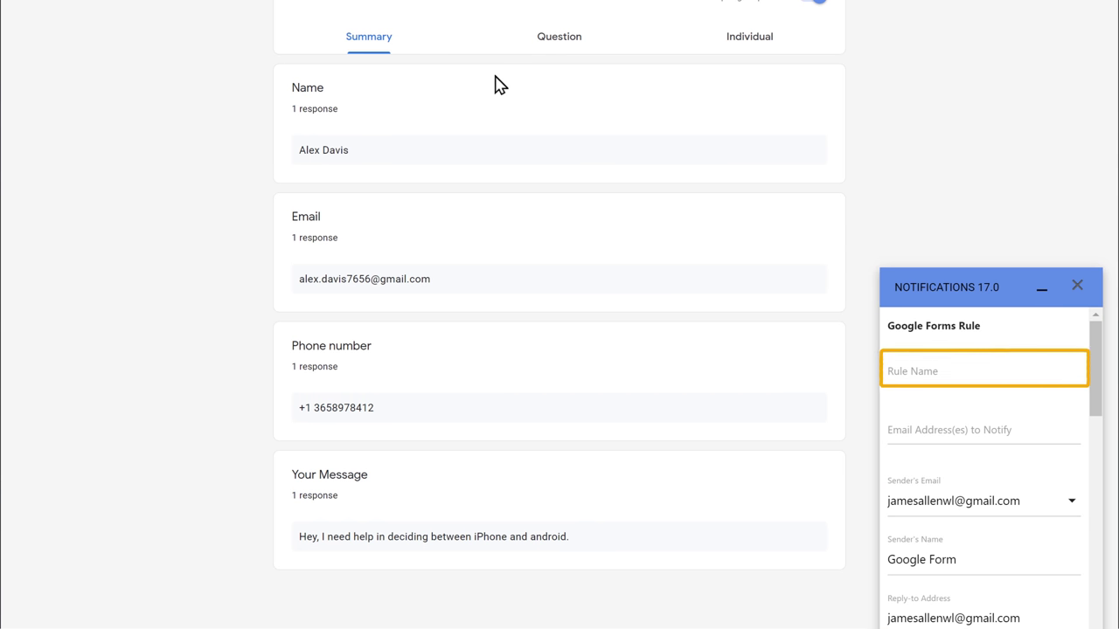
click(975, 371)
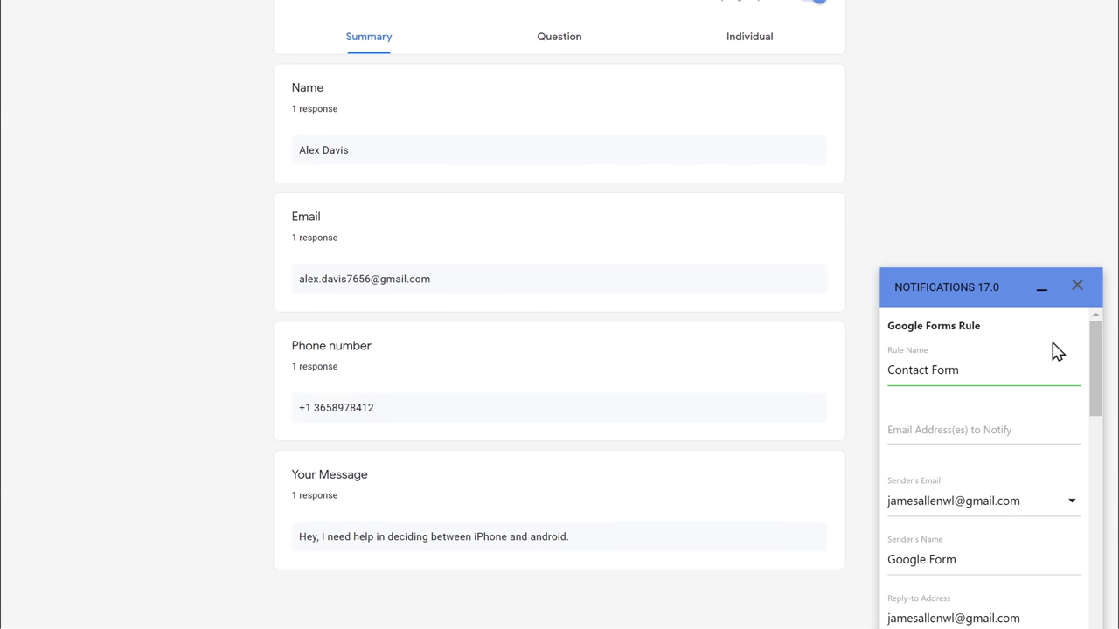
click(976, 560)
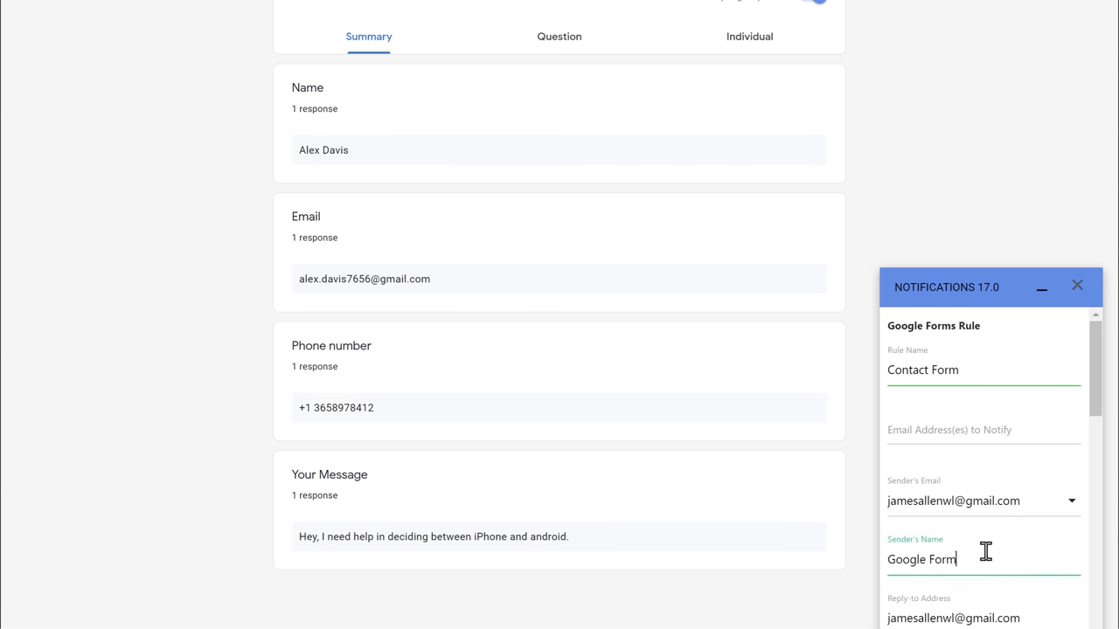
key(BackSpace)
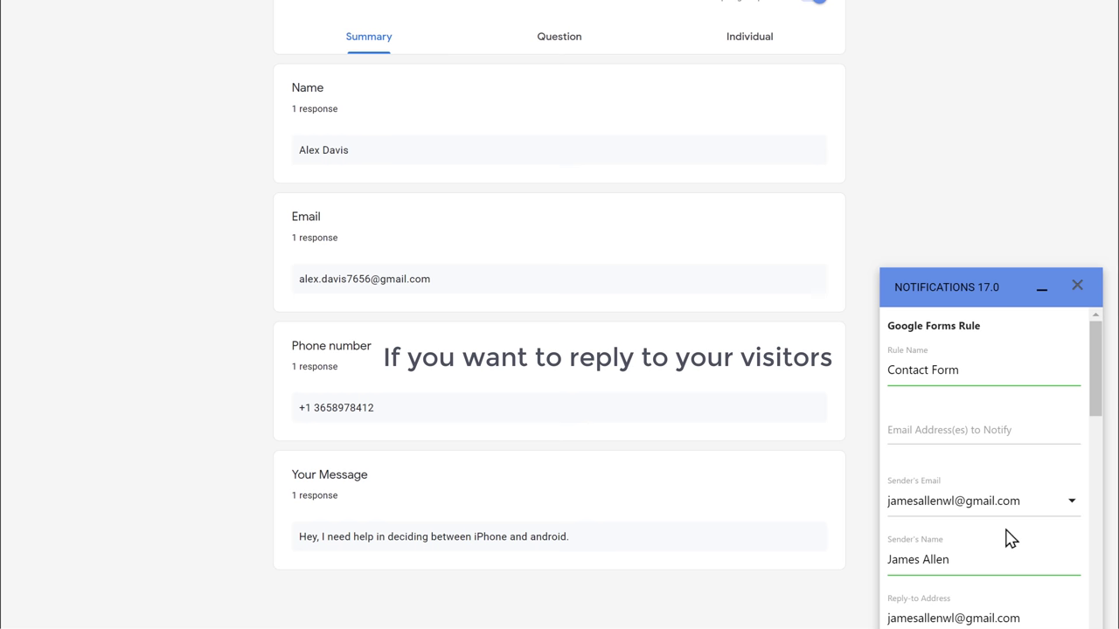
Enable Notify Form Submitter with Email as the Submitter Email Field, then save the rule.
scroll(1010, 539, down, 10)
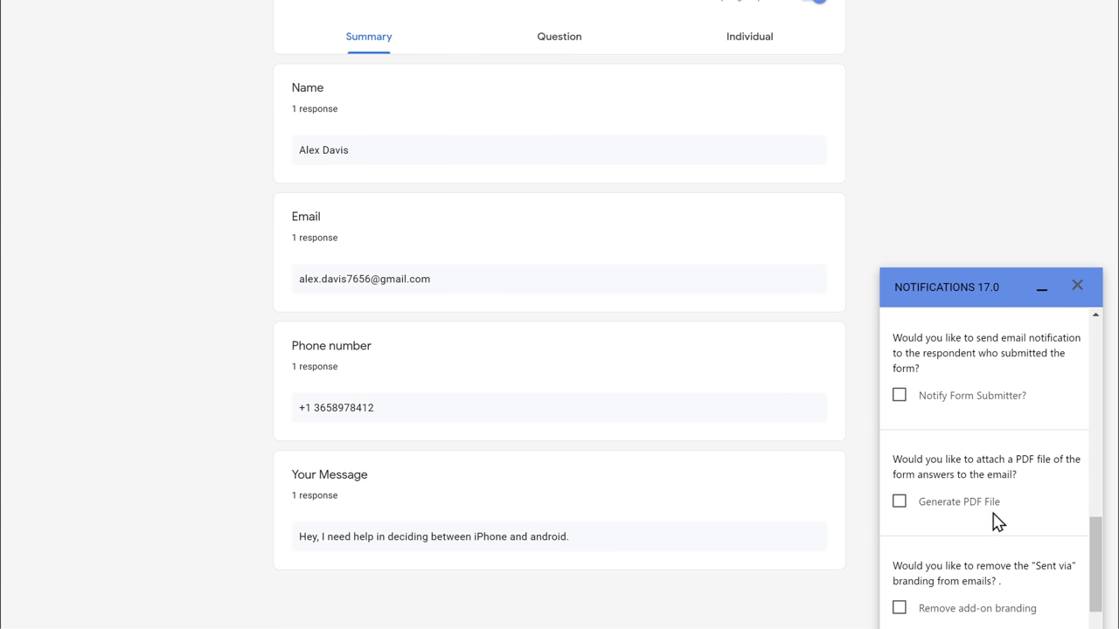
click(899, 396)
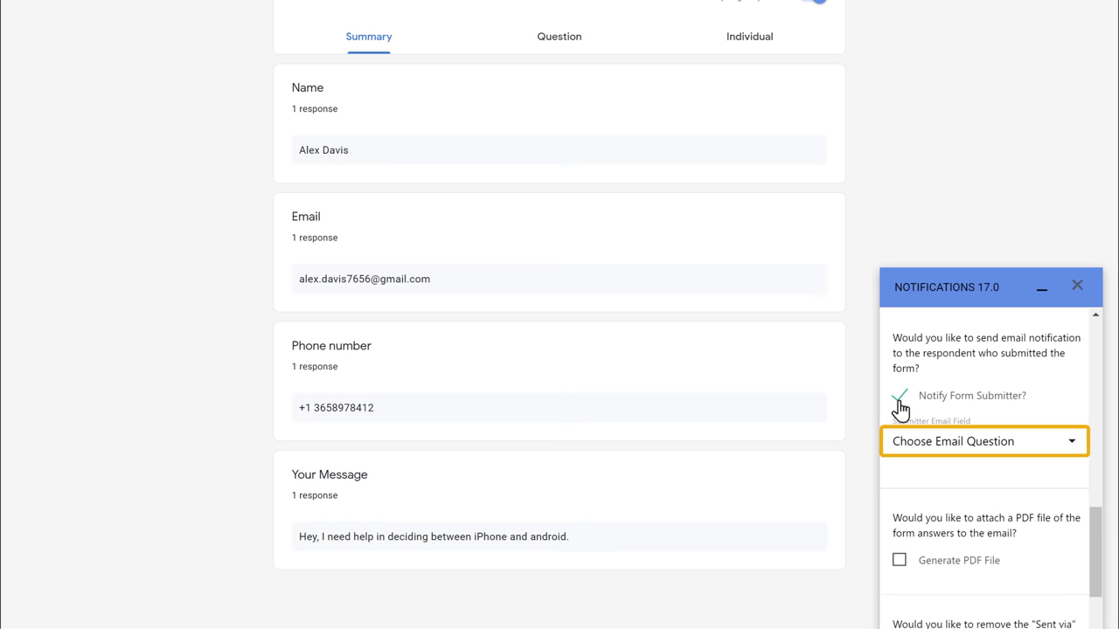
click(1072, 452)
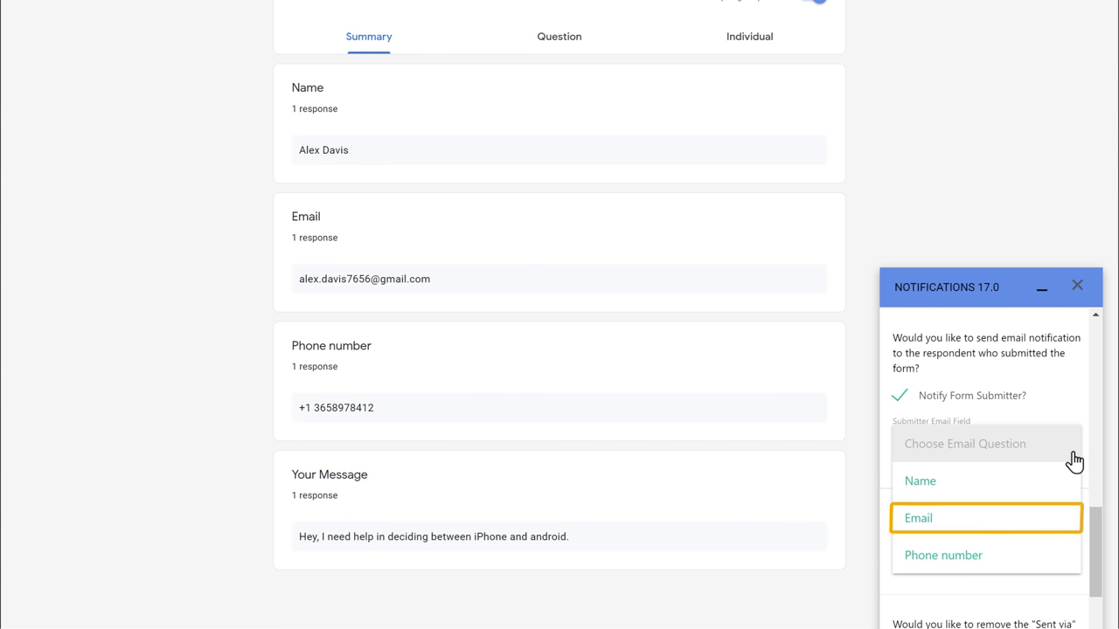
click(919, 524)
scroll(923, 537, down, 1)
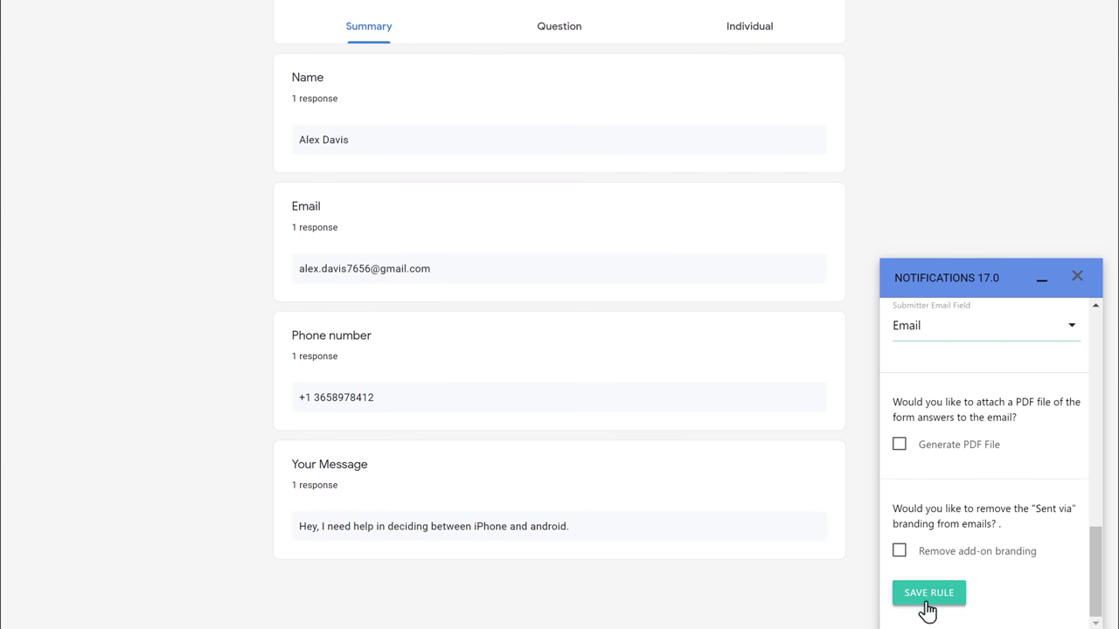
click(926, 603)
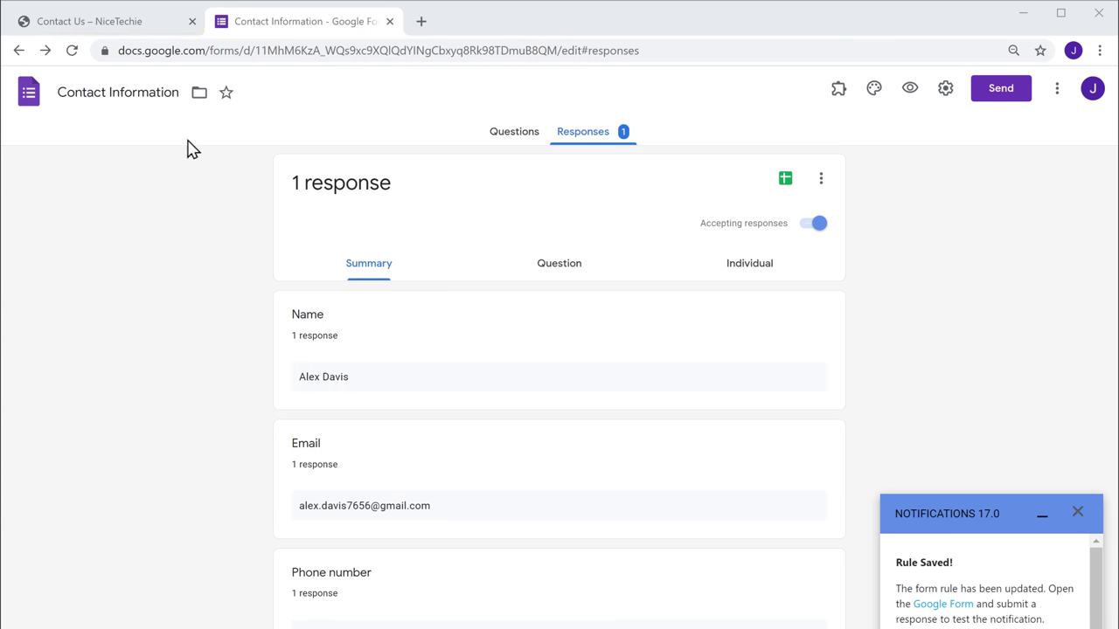
Autofill the Get In Touch form's Name, Email, Phone and Message fields and submit it.
click(68, 28)
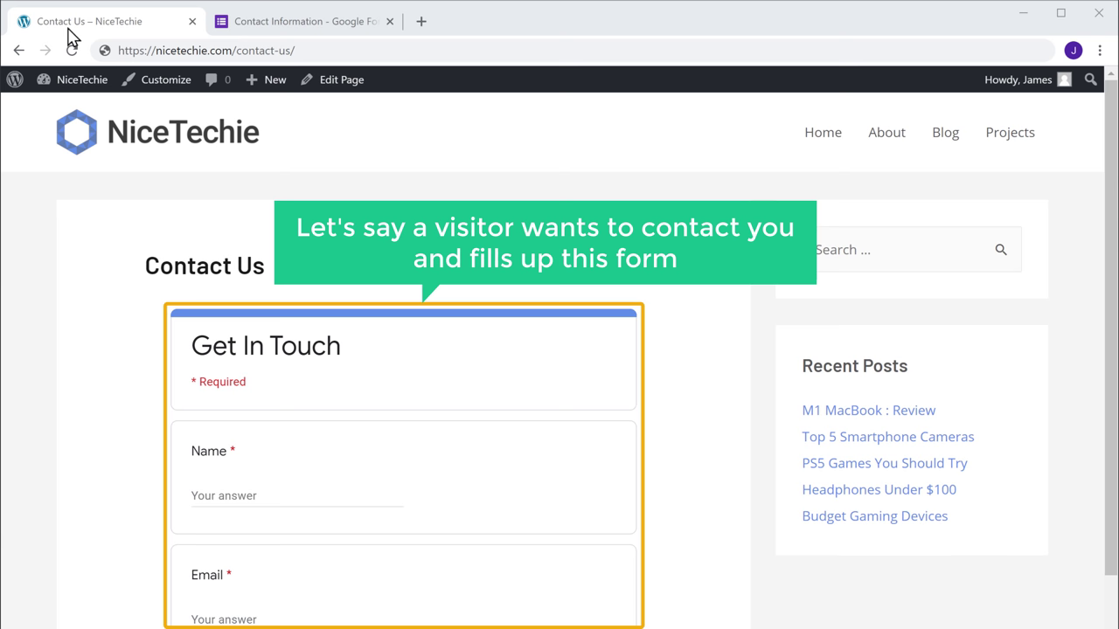
click(259, 495)
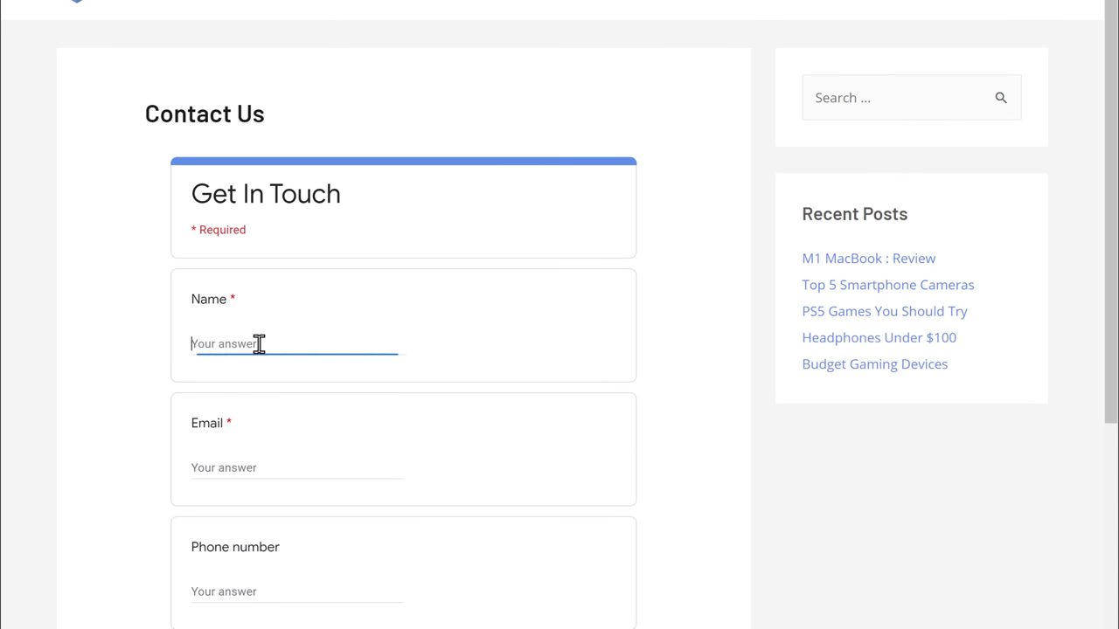
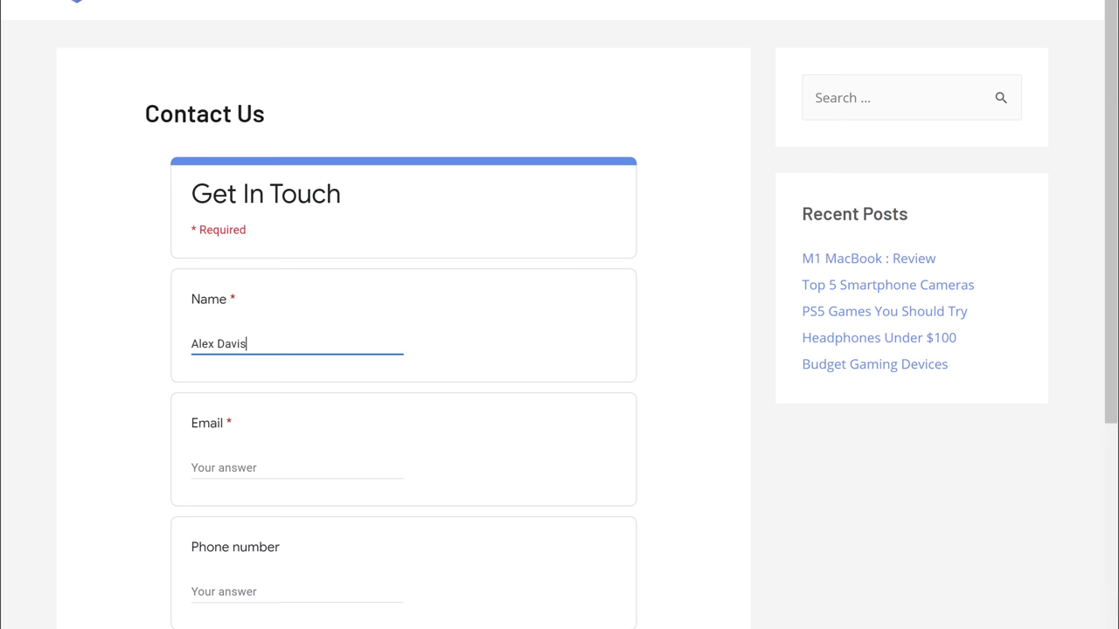
key(Down)
key(Return)
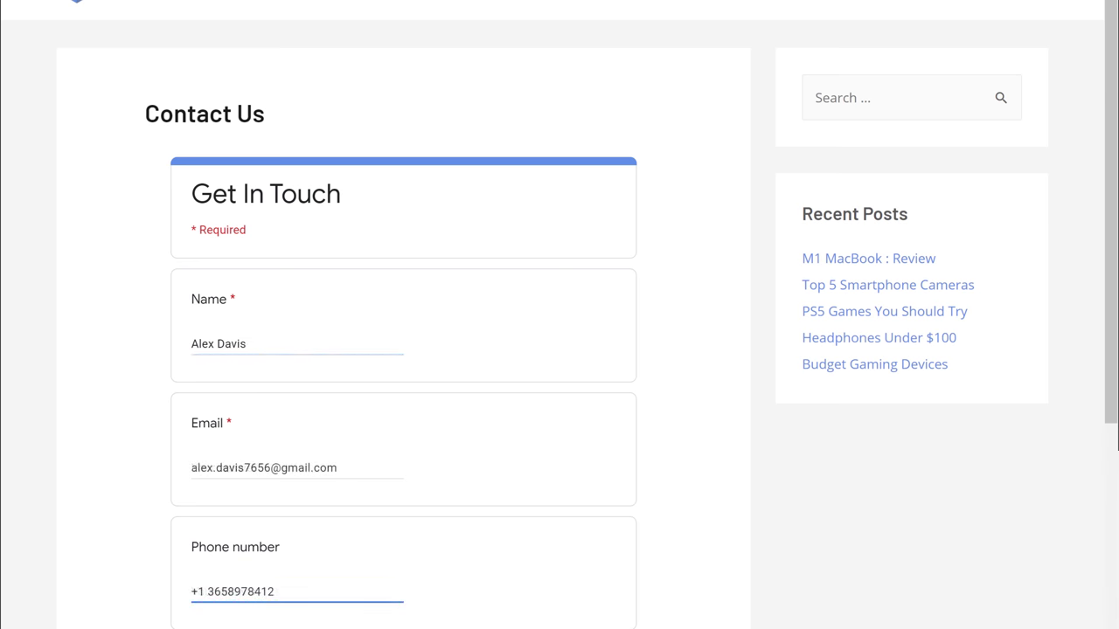
scroll(559, 315, down, 1)
scroll(120, 521, down, 4)
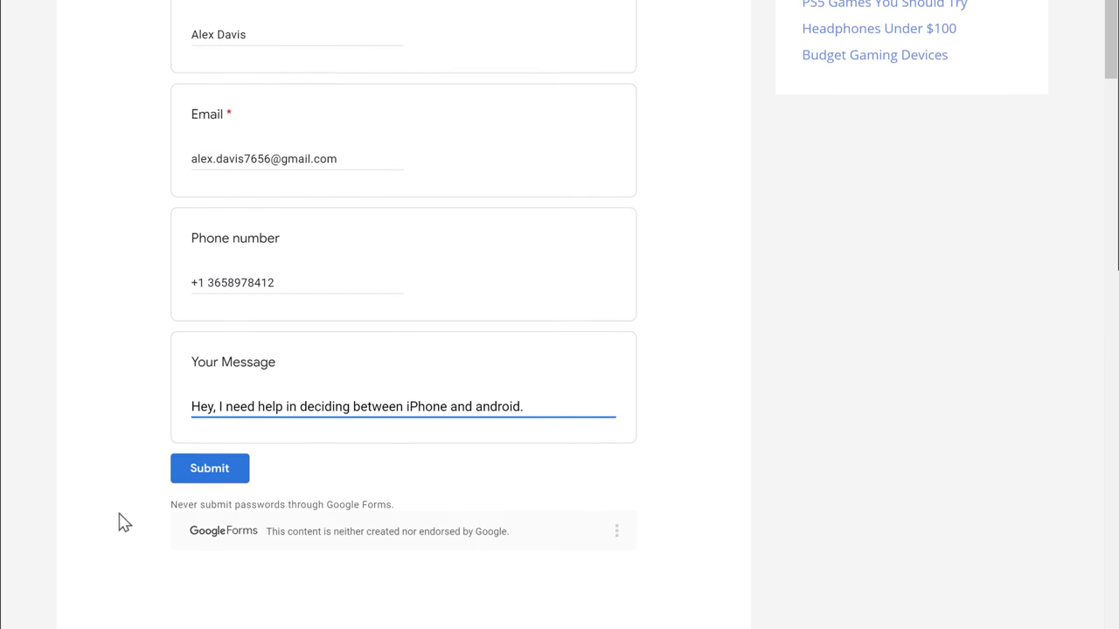
click(119, 436)
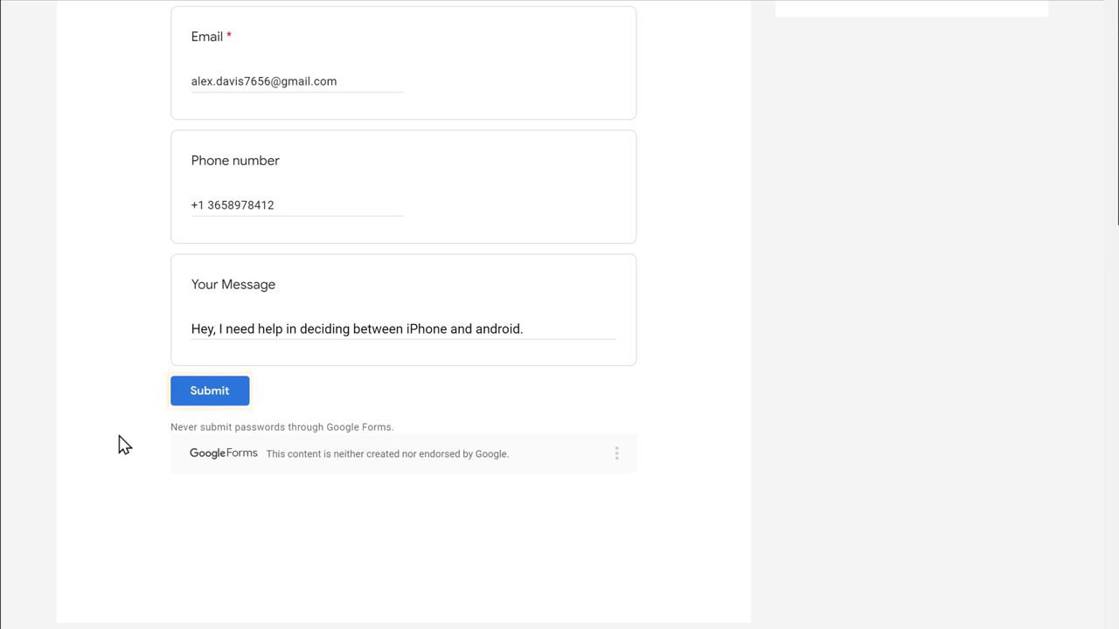
click(214, 407)
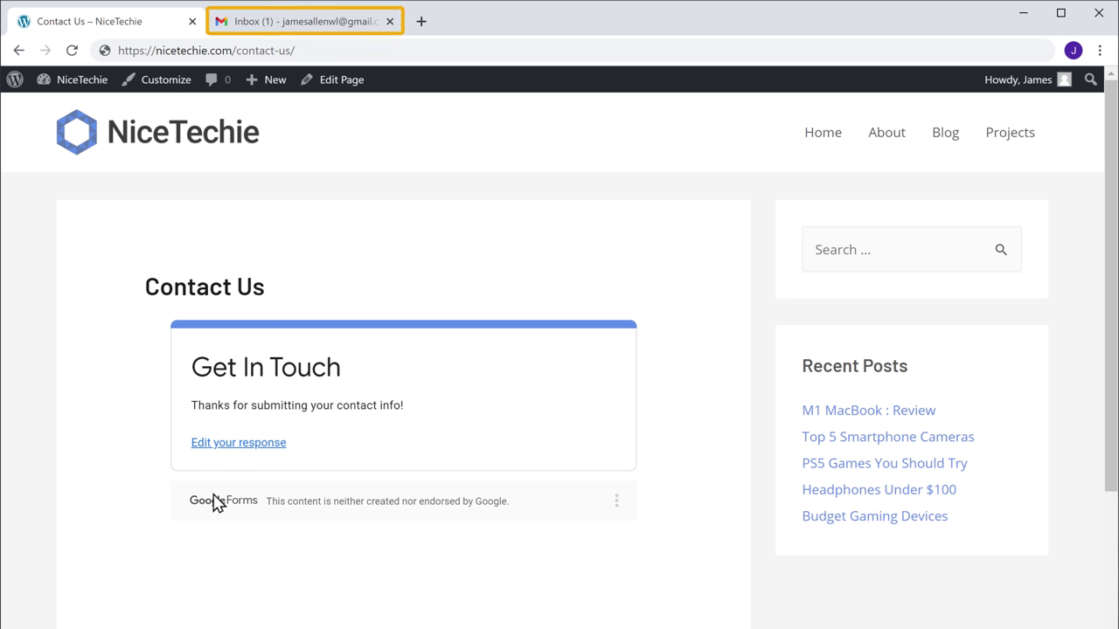
click(306, 26)
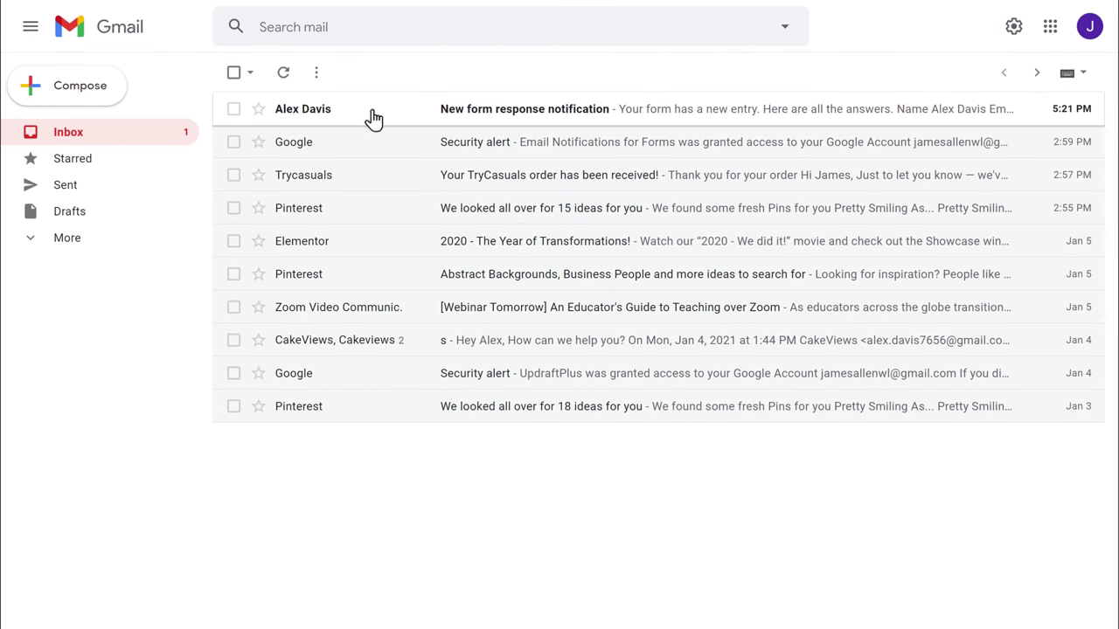
Open the 'New form response notification' email and begin a reply to the visitor.
click(375, 118)
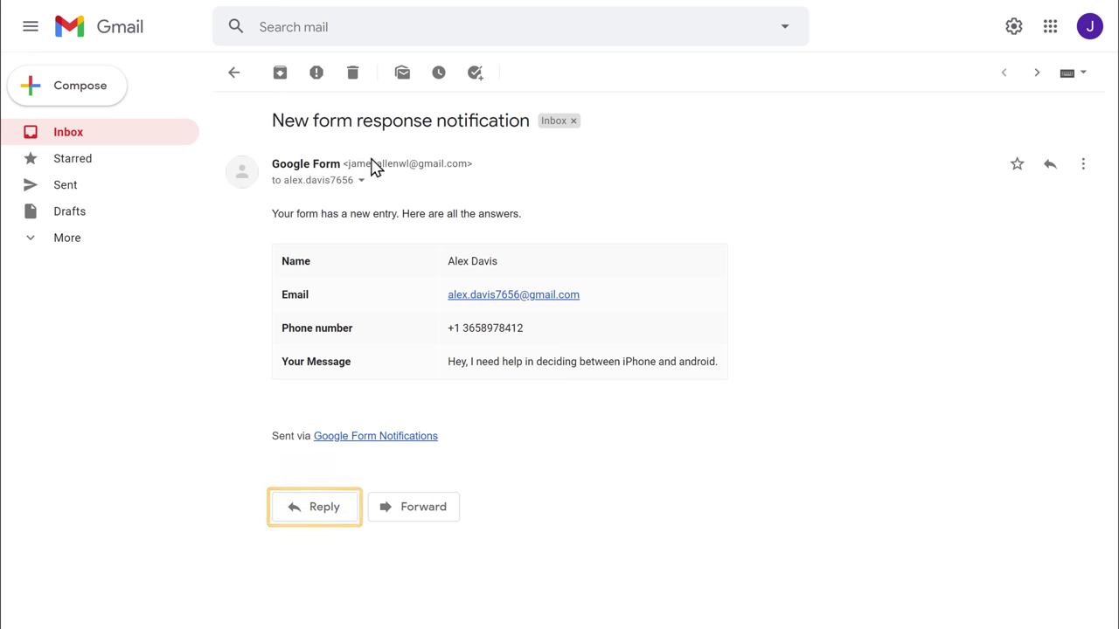
click(321, 416)
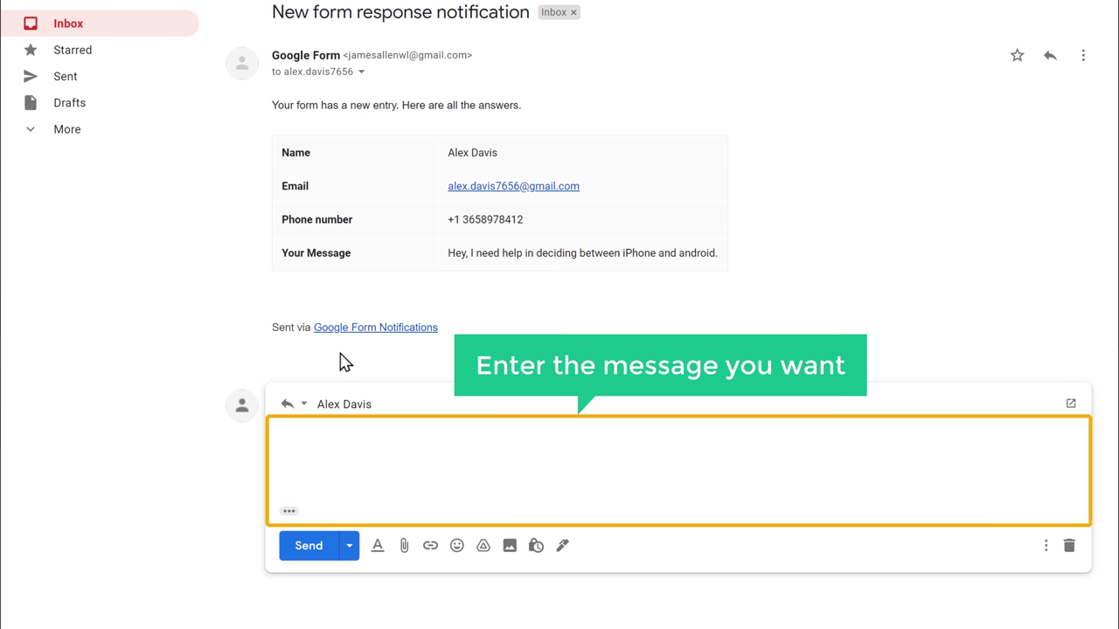
Paste and send the thank-you reply asking for query details, then open it in the visitor's inbox.
text(Hi Alex, Thank you for your inquiry. Please share more details on your query, so that we can help you better.  Thanks.)
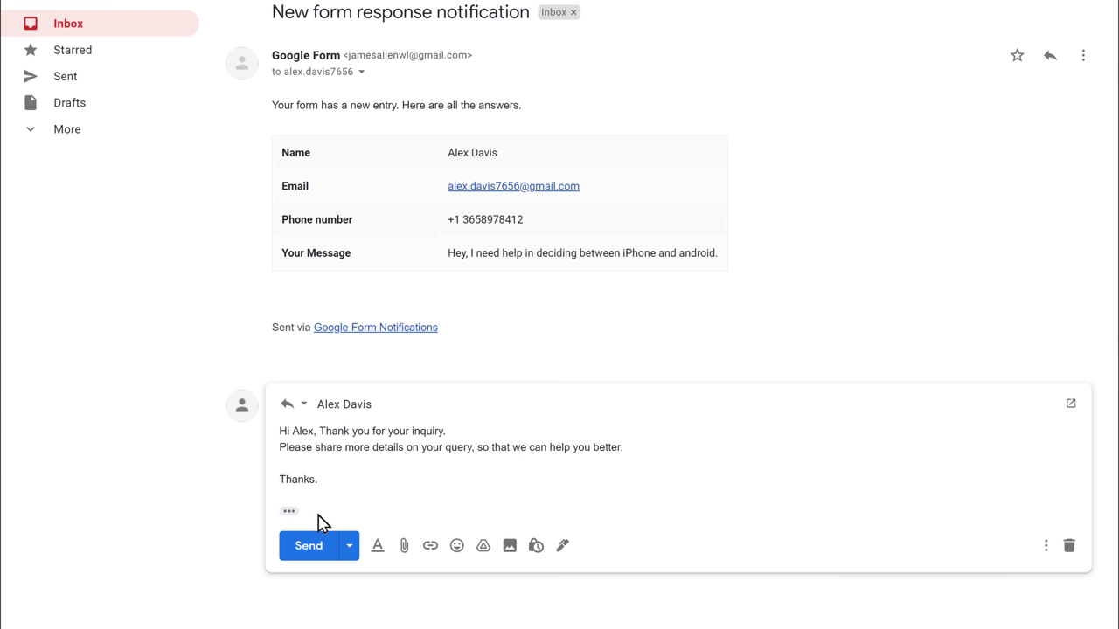
click(312, 559)
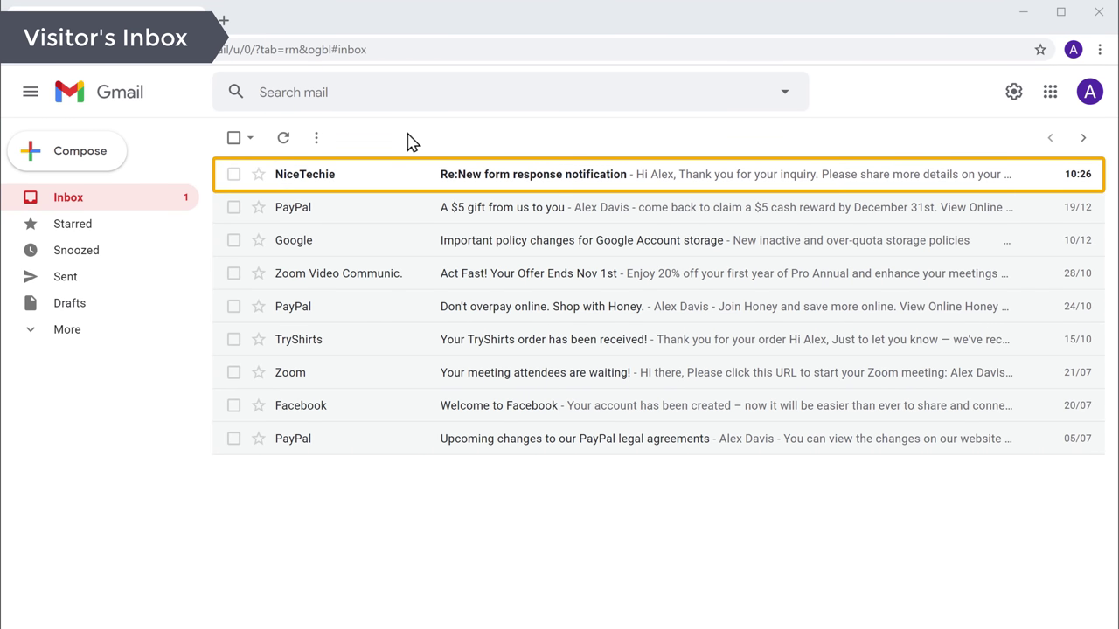
click(378, 184)
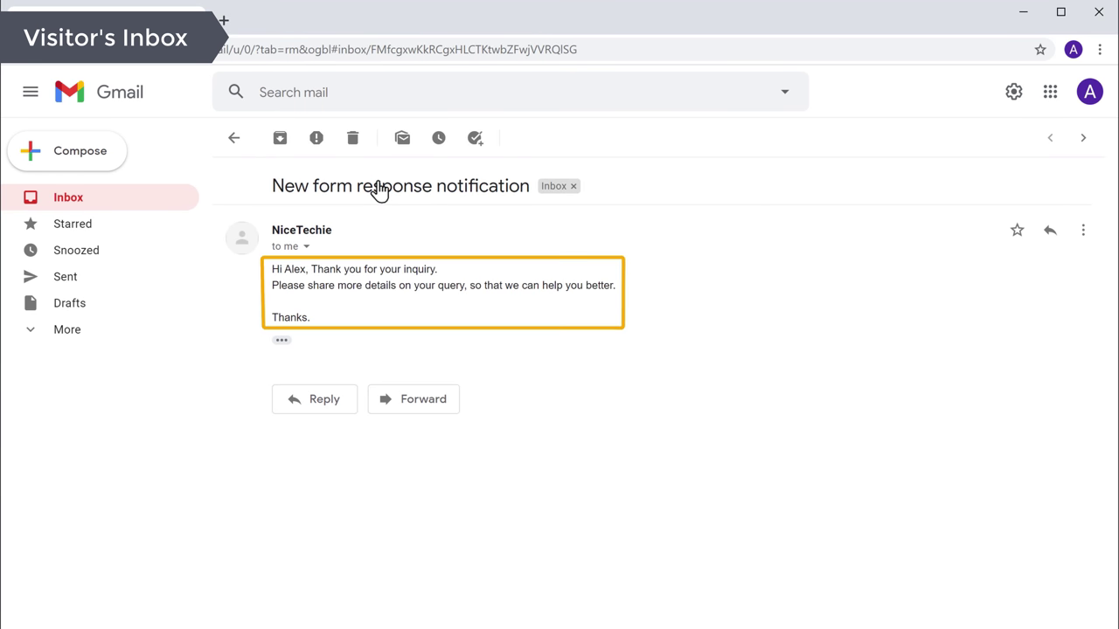